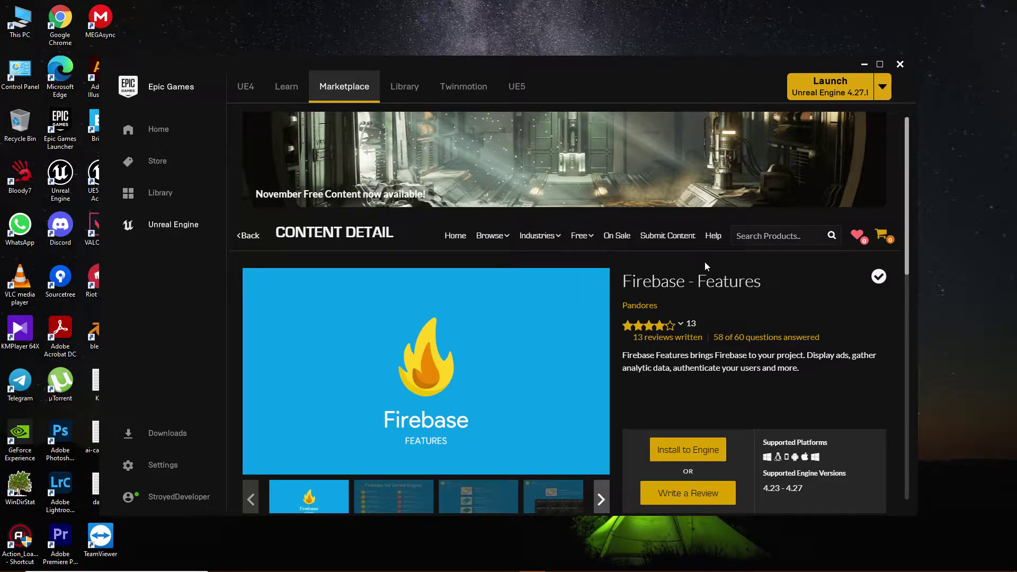
# Close the Epic Games Launcher's Firebase - Features page to reveal the desktop.
pyautogui.press('super+d')
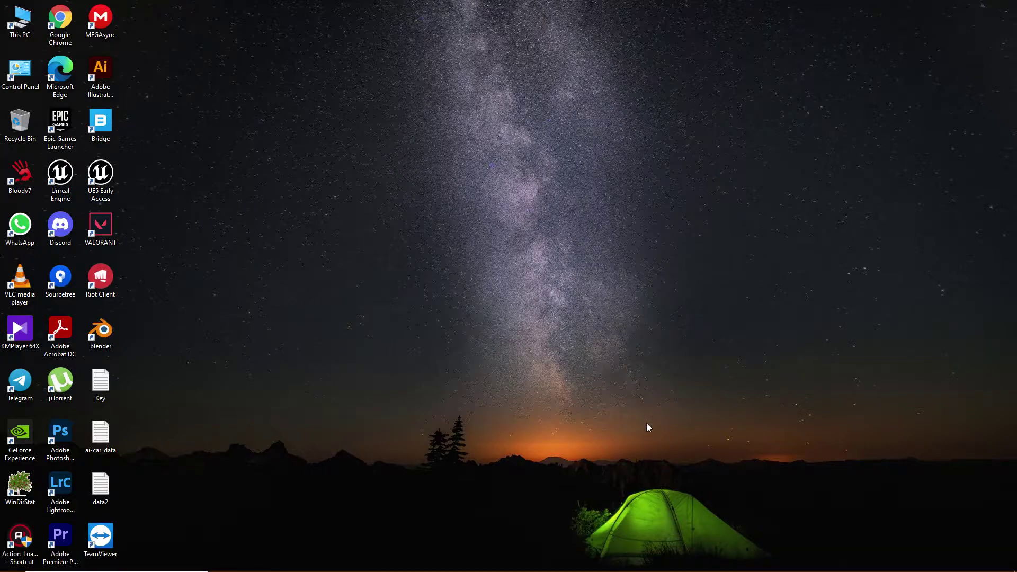
# Create a Third Person Blueprint project named FirebaseProject for Desktop / Console with starter content.
pyautogui.moveTo(479, 569)
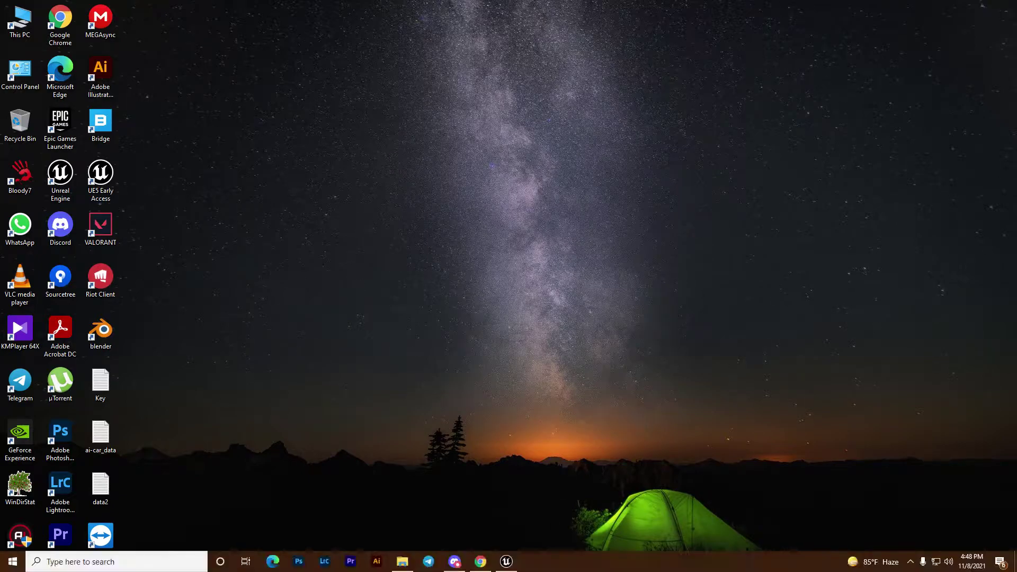
pyautogui.click(506, 563)
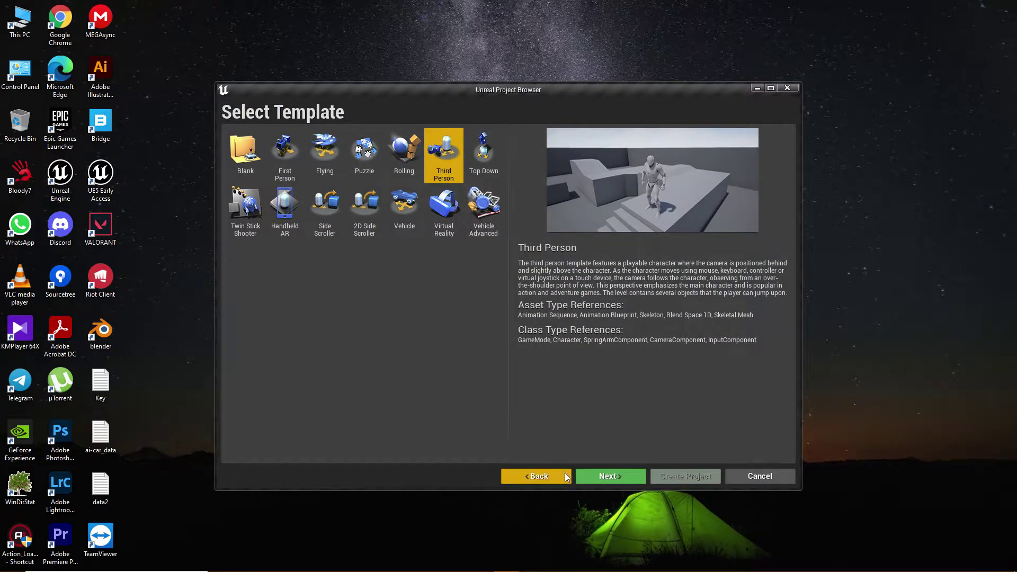
pyautogui.click(599, 477)
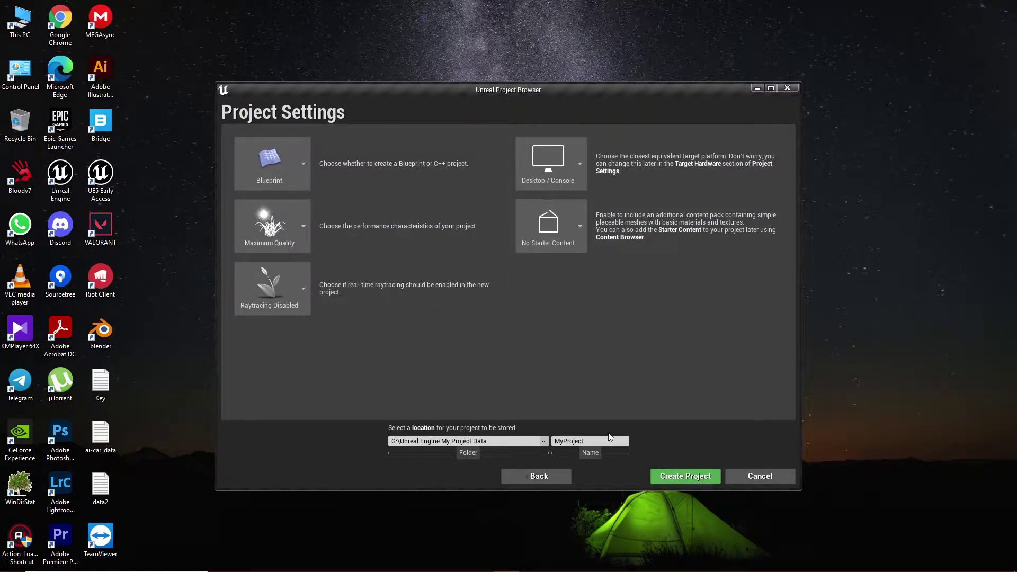
pyautogui.click(540, 164)
pyautogui.click(552, 227)
pyautogui.click(576, 228)
pyautogui.click(551, 317)
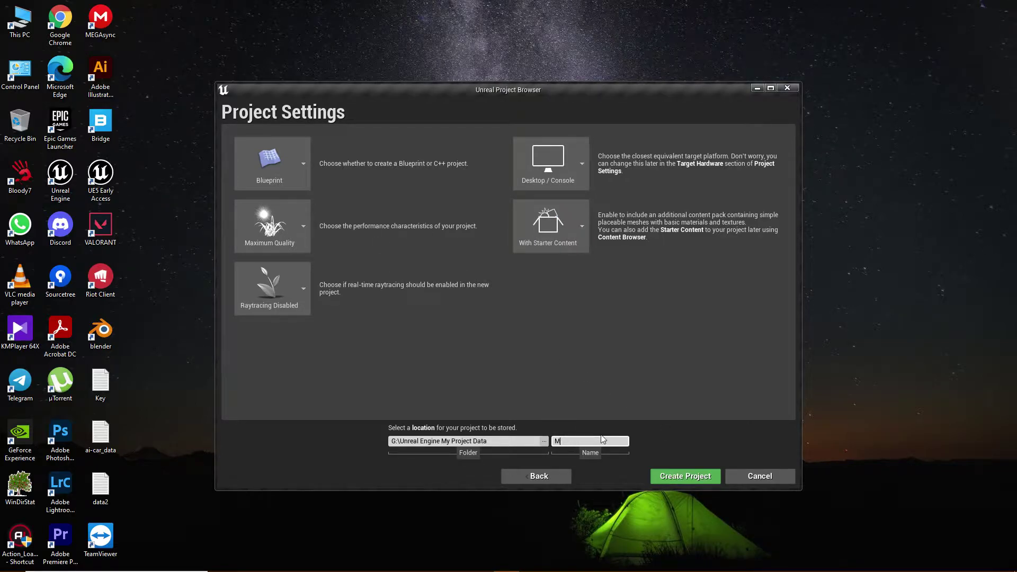
pyautogui.press('BackSpace')
pyautogui.write('FirebaseProject')
pyautogui.click(674, 479)
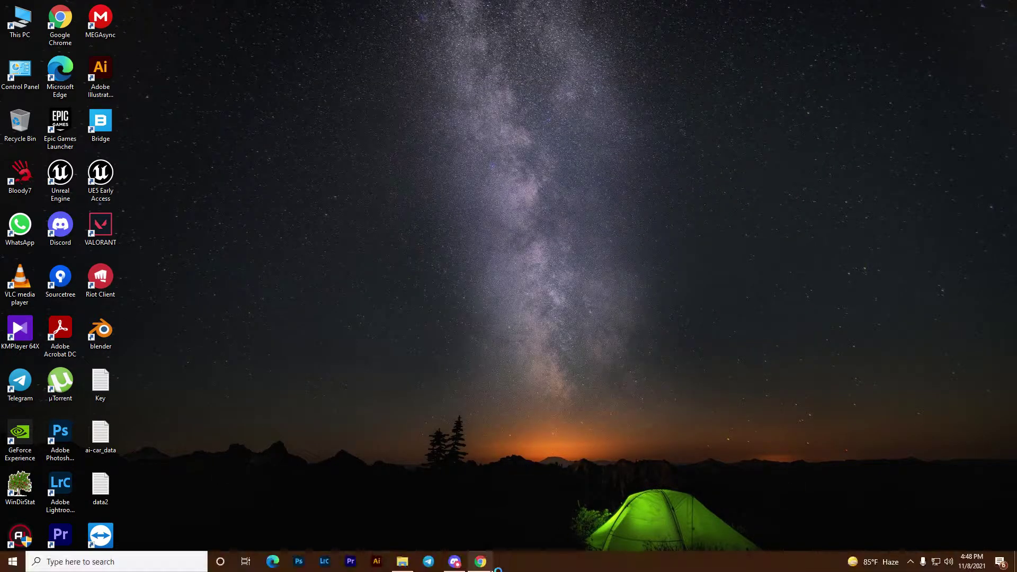
# Add a Firebase project named FirebaseProject using the Default Account for Firebase analytics account.
pyautogui.click(480, 561)
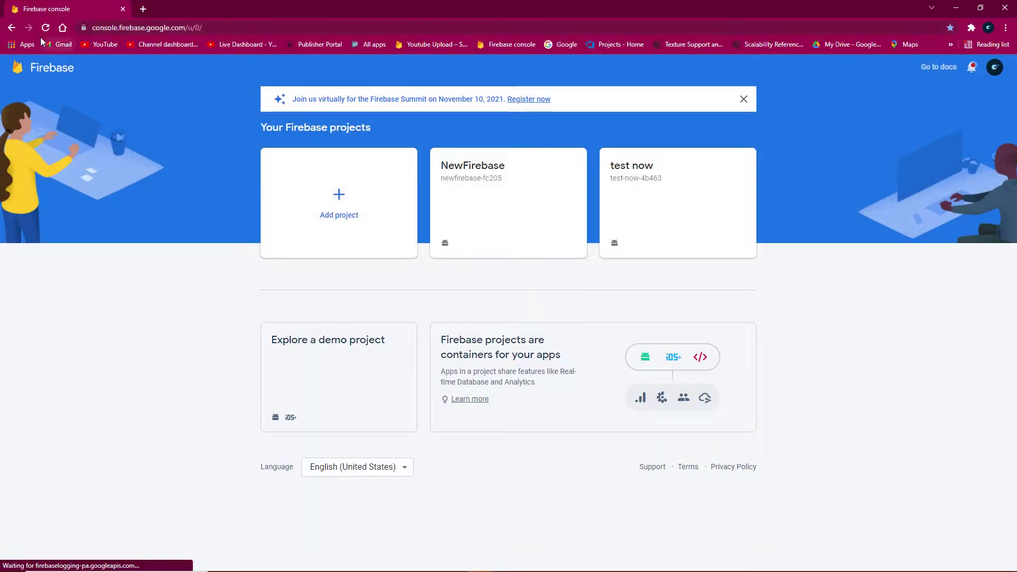
pyautogui.click(366, 171)
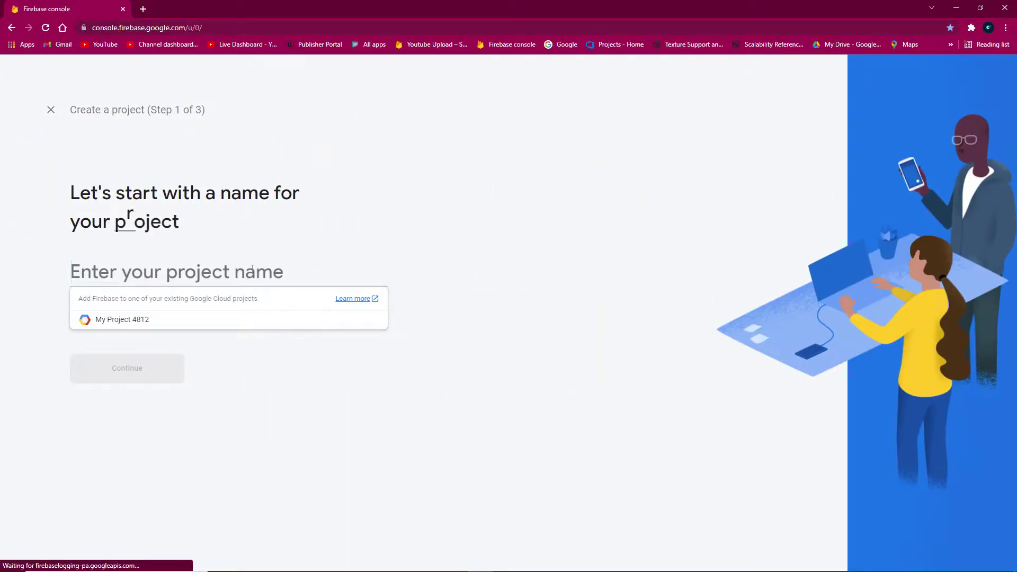
pyautogui.write('Fireb')
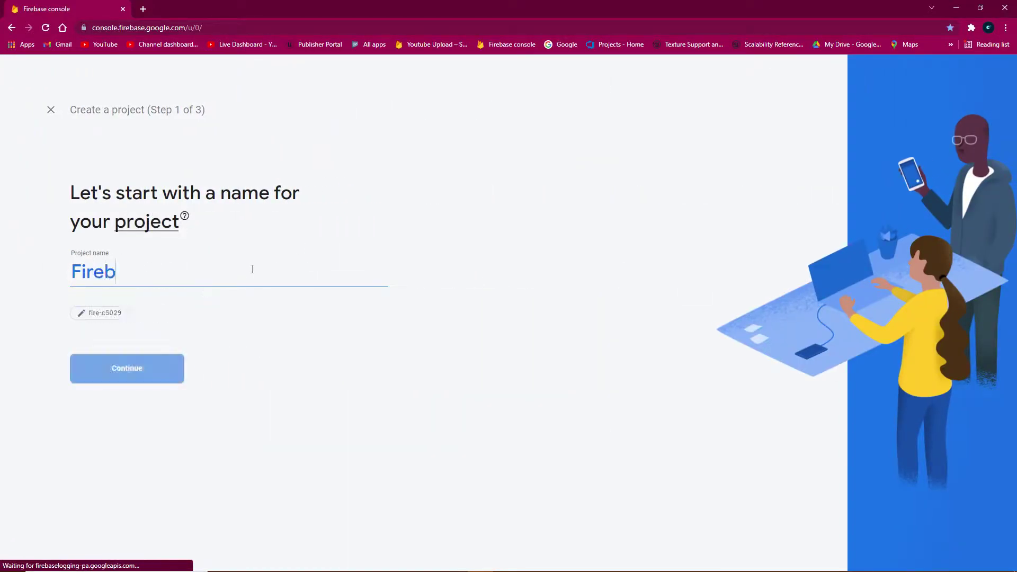
pyautogui.write('aseProject')
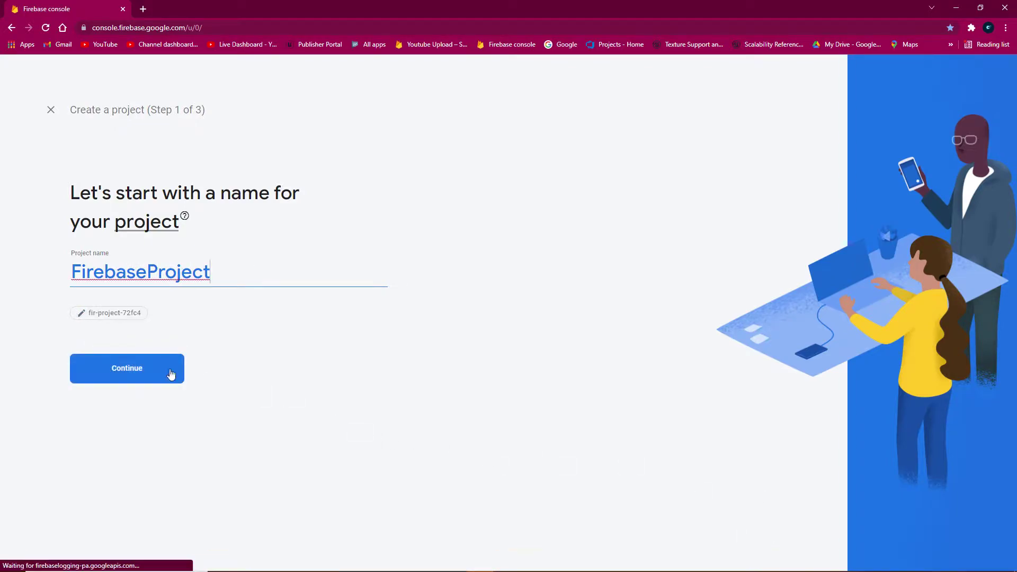
pyautogui.click(167, 369)
pyautogui.click(397, 486)
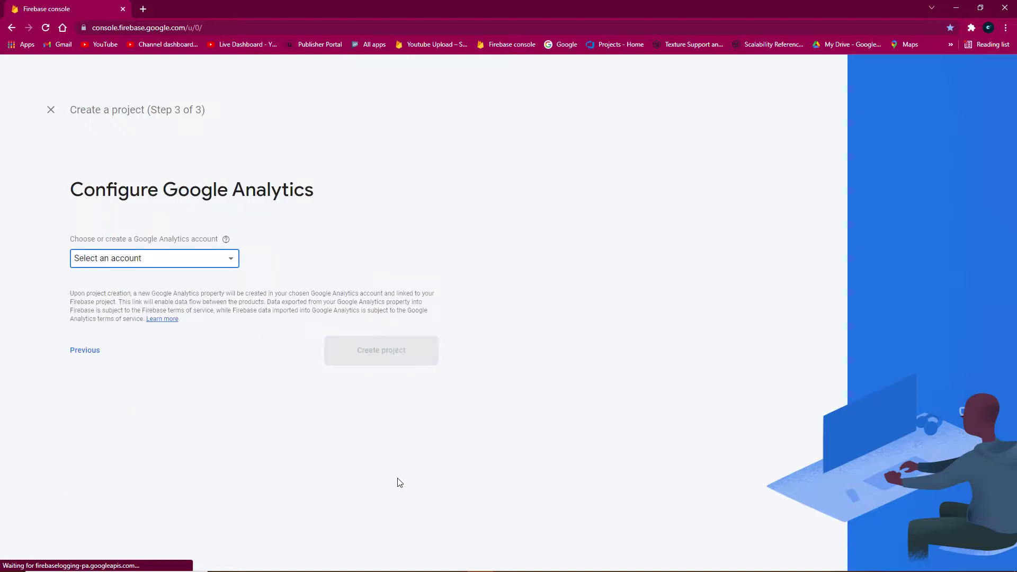
pyautogui.click(145, 259)
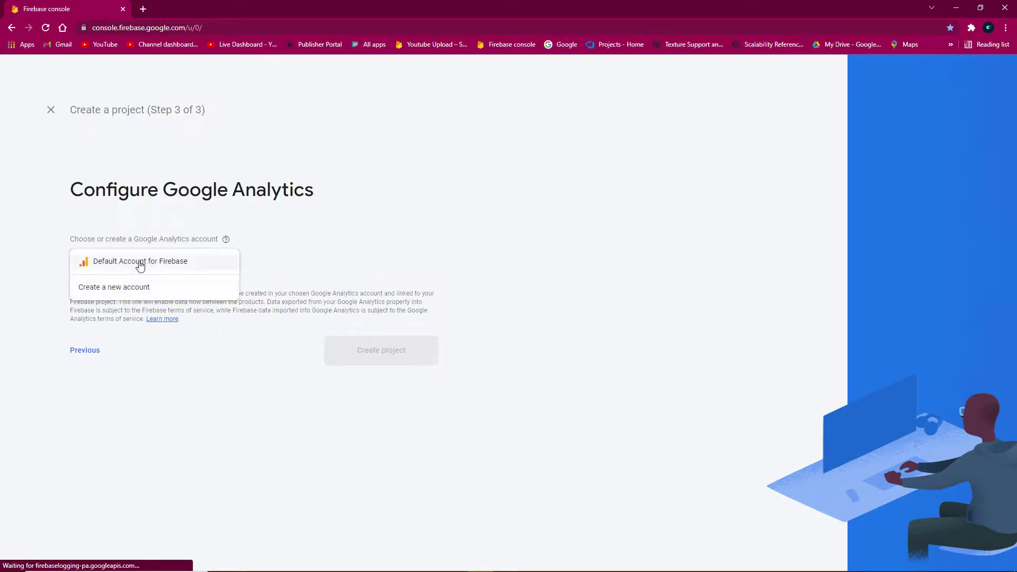
pyautogui.click(166, 264)
pyautogui.click(381, 378)
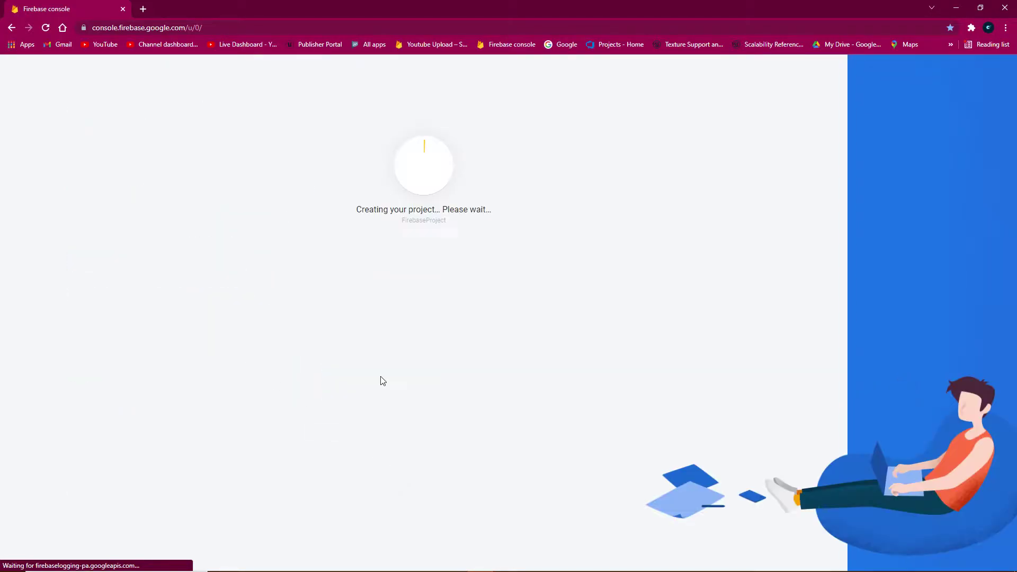
pyautogui.press('super')
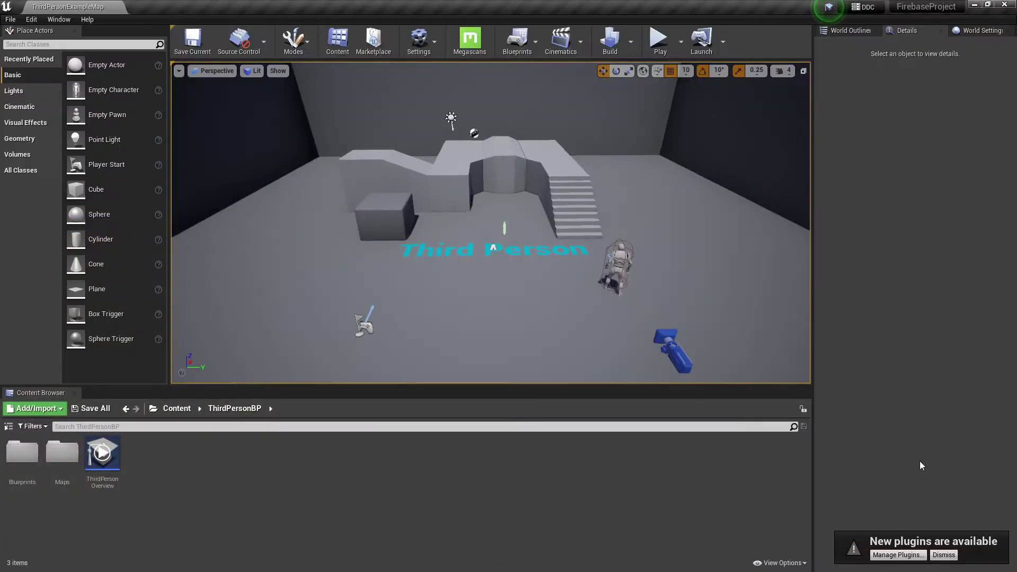
# Search the plugin list for 'firebase' and enable the Firebase - Features plugin.
pyautogui.click(892, 555)
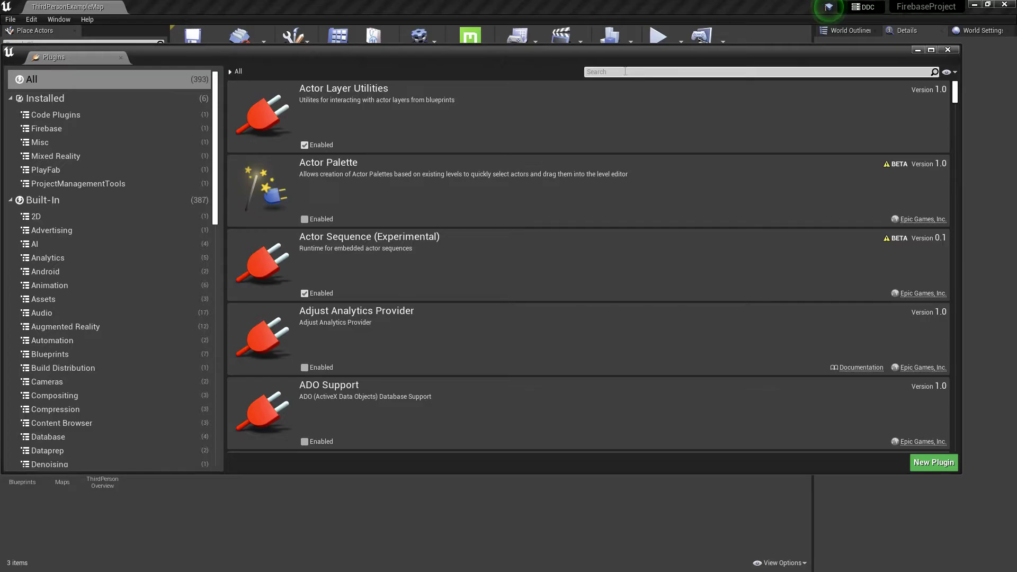
pyautogui.click(625, 72)
pyautogui.write('firebae')
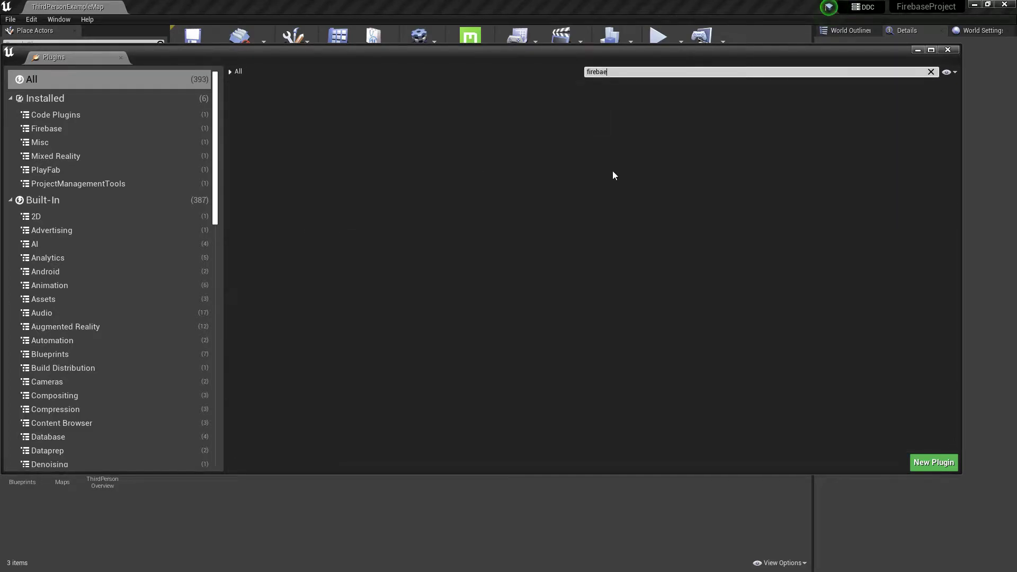
pyautogui.press('BackSpace')
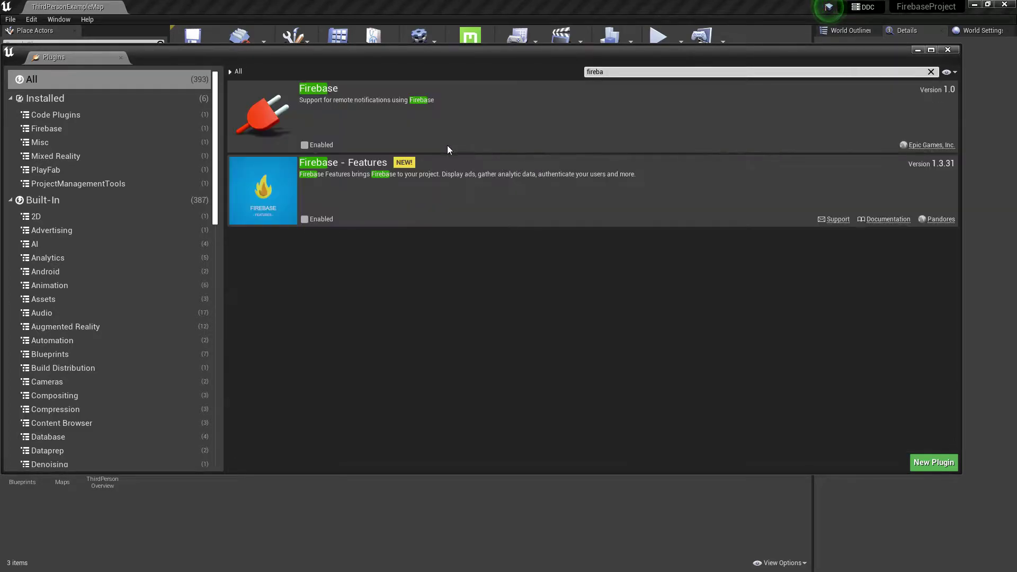
pyautogui.click(305, 218)
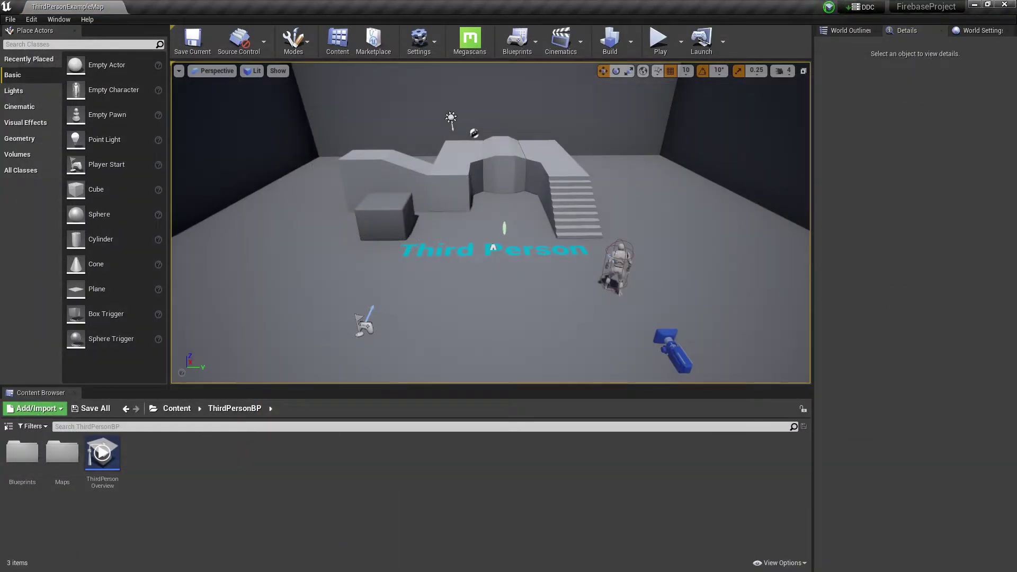
pyautogui.moveTo(492, 247); pyautogui.dragTo(492, 207, button='right')
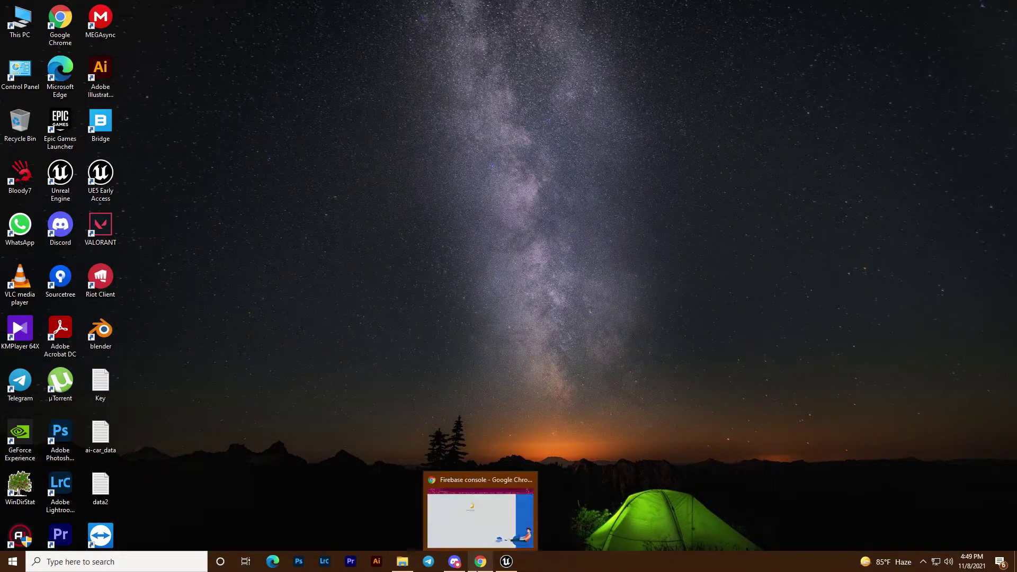
# Open the FirebaseProject folder on the New Volume (G:) drive in File Explorer.
pyautogui.click(411, 538)
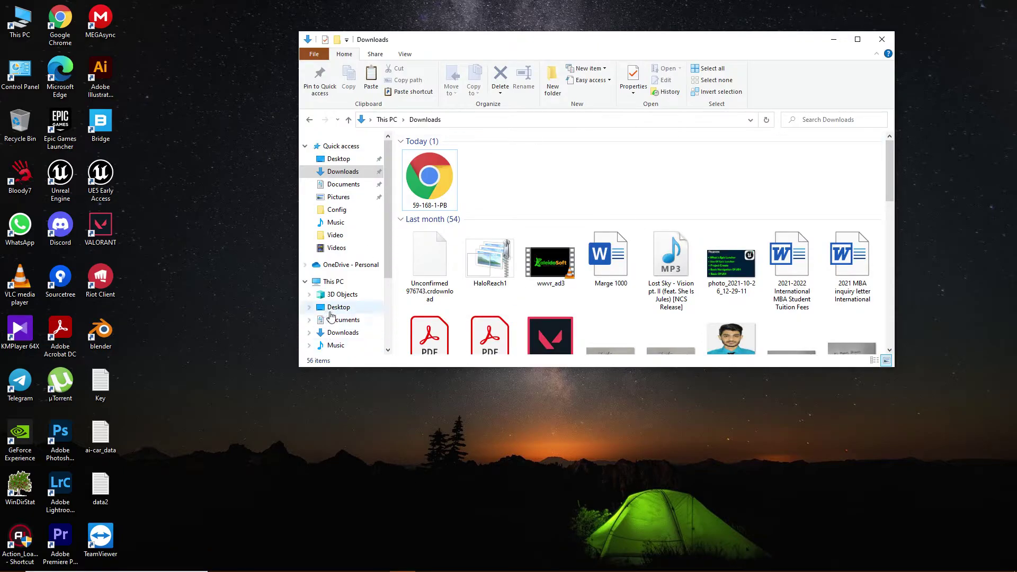
pyautogui.scroll(-3, 346, 317)
pyautogui.click(351, 323)
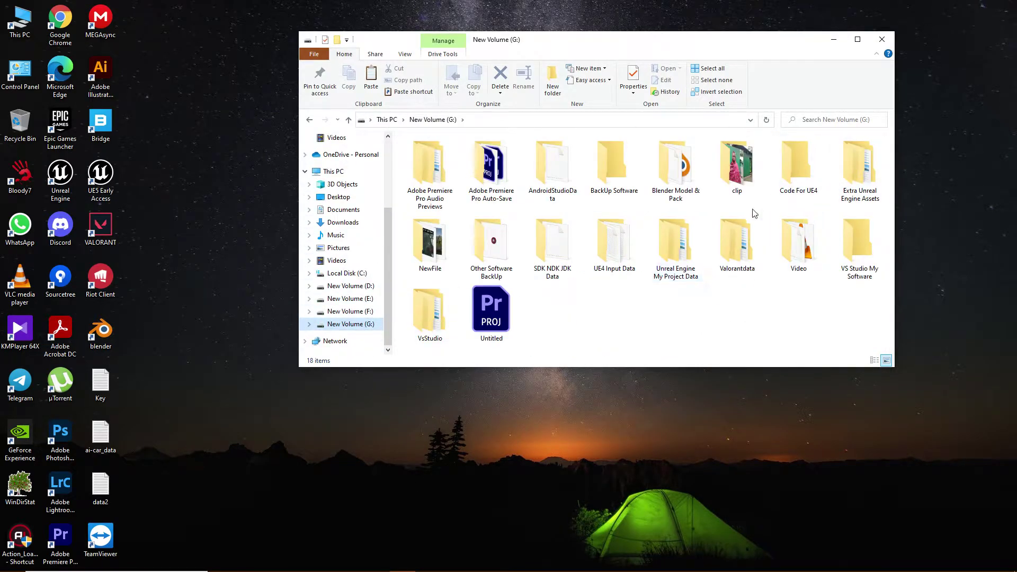
pyautogui.doubleClick(683, 263)
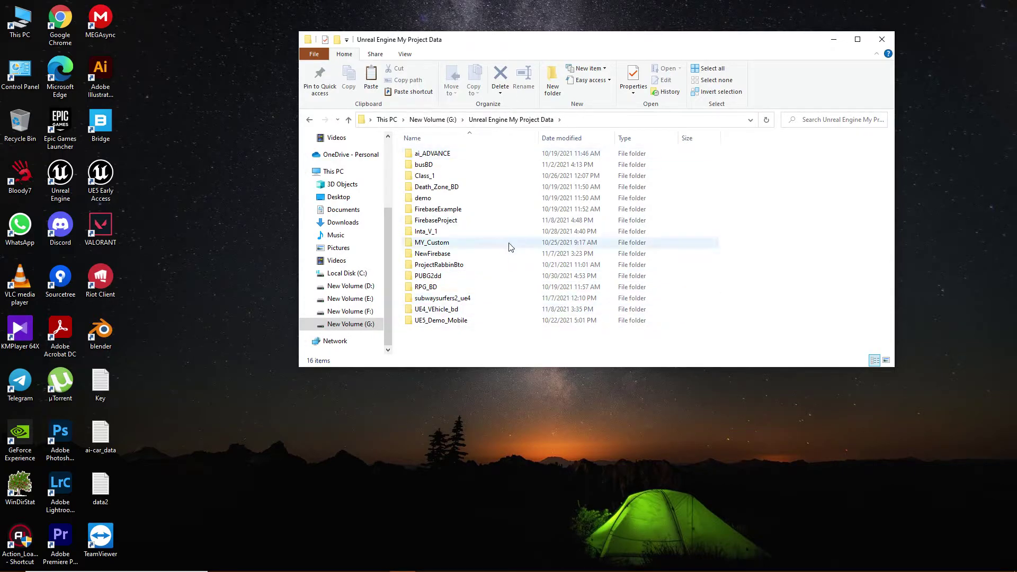
pyautogui.doubleClick(436, 220)
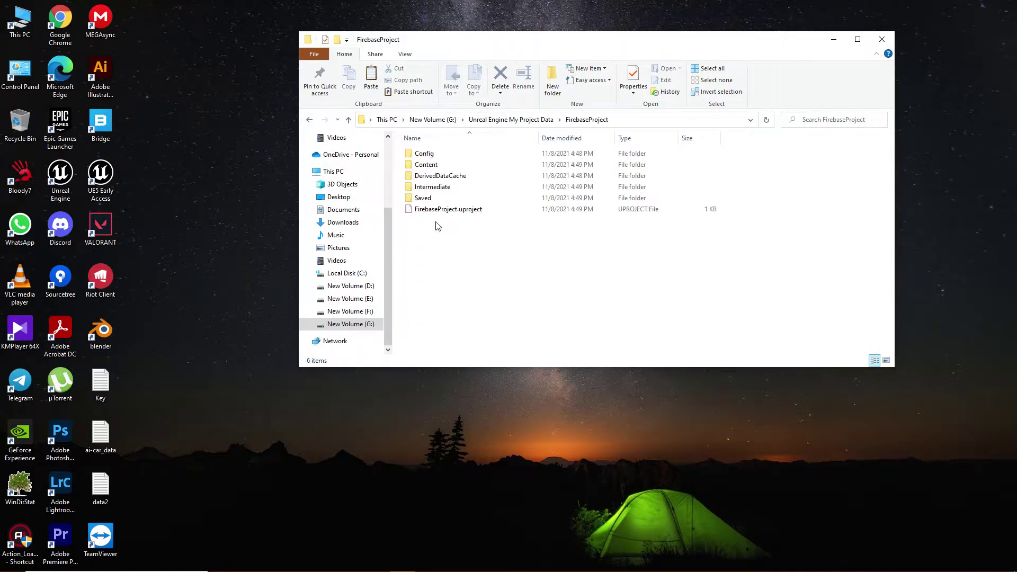
# Create a new folder named Services inside FirebaseProject, then return to the Firebase console.
pyautogui.rightClick(451, 230)
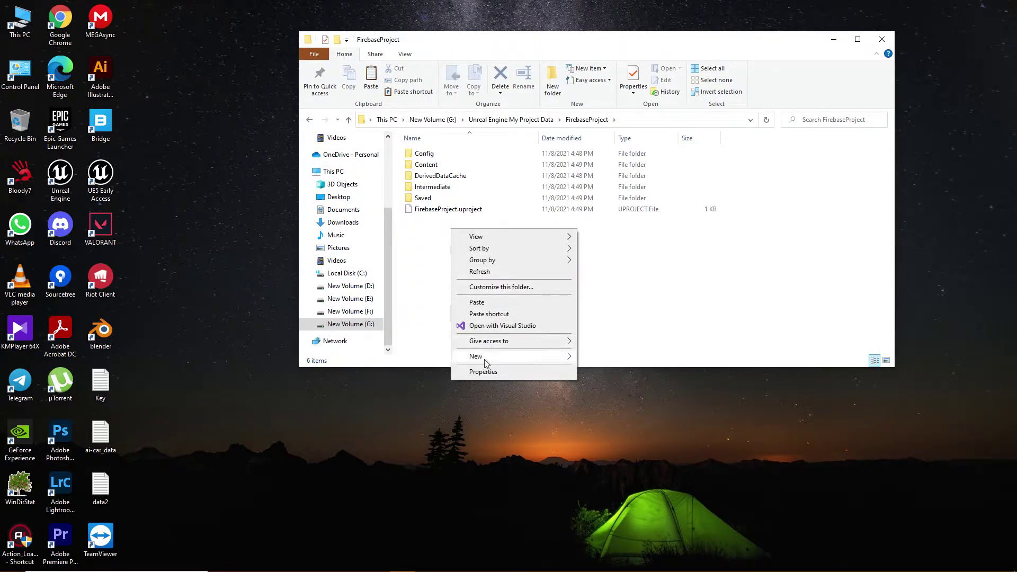
pyautogui.moveTo(485, 363)
pyautogui.click(601, 358)
pyautogui.press('BackSpace')
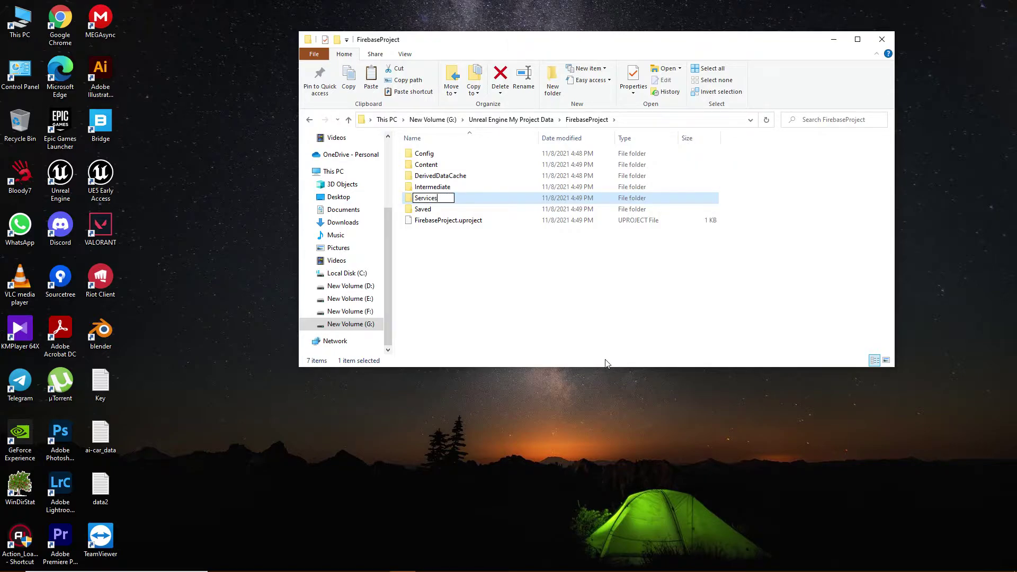
pyautogui.press('Return')
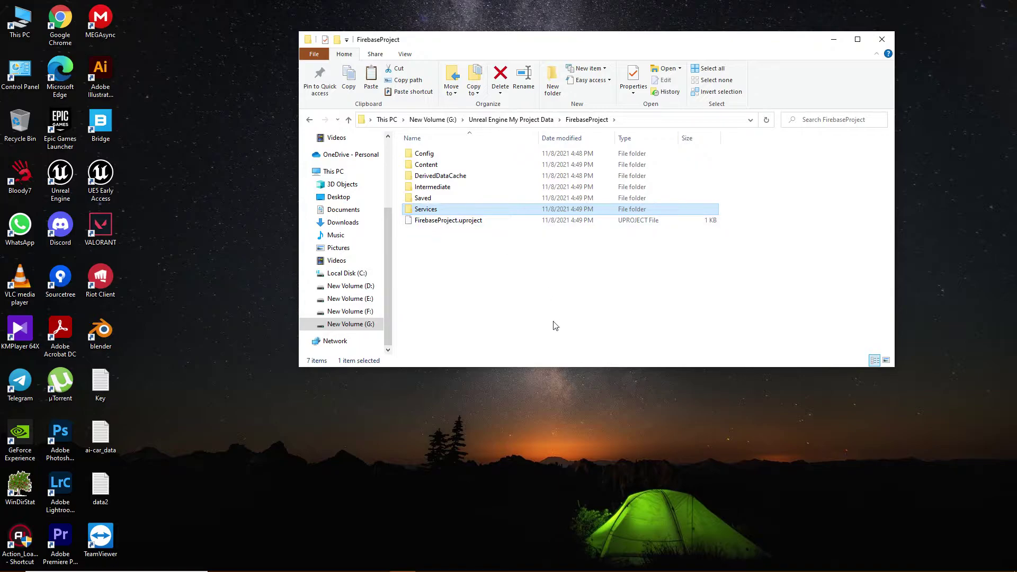
pyautogui.click(480, 562)
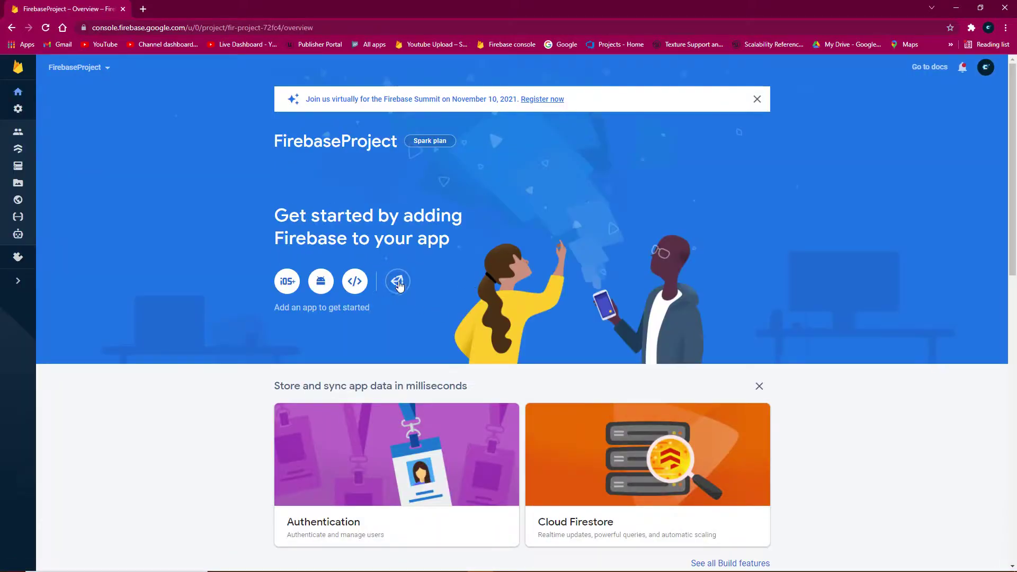
# Start adding an Android app to FirebaseProject from the overview page.
pyautogui.click(322, 282)
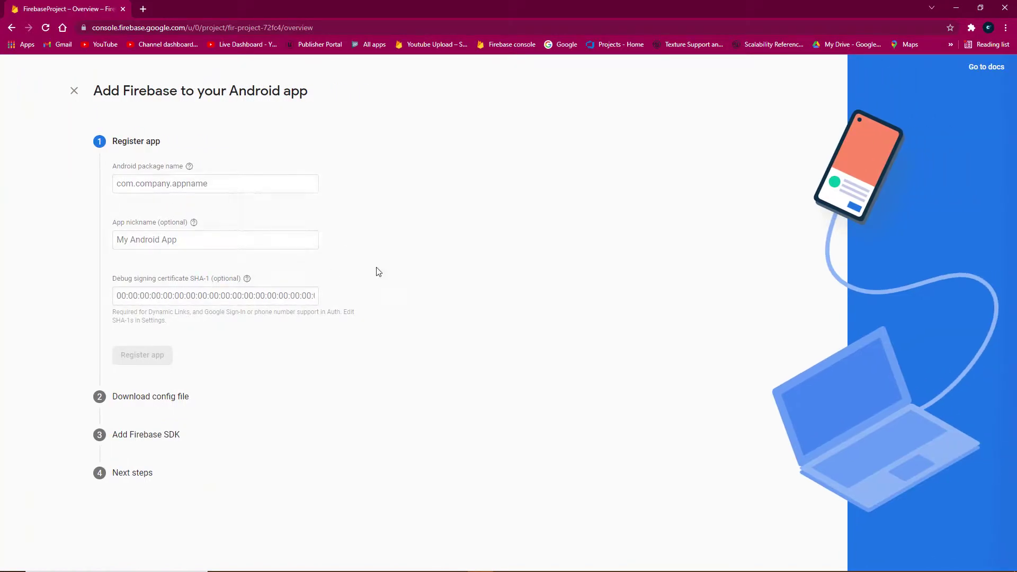
# Open Project Settings' Android platform page and run Configure Now.
pyautogui.click(507, 561)
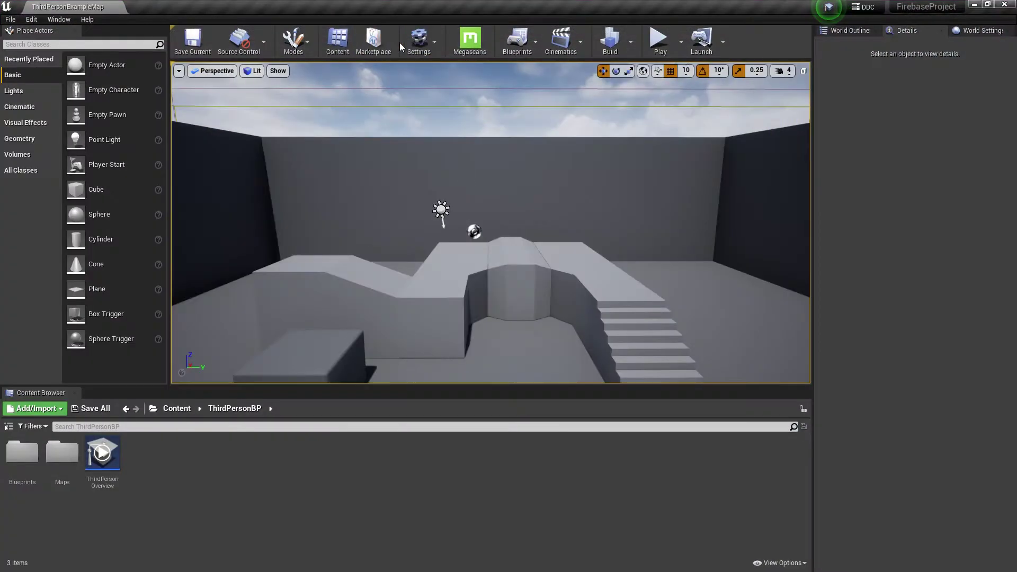
pyautogui.click(418, 42)
pyautogui.click(454, 83)
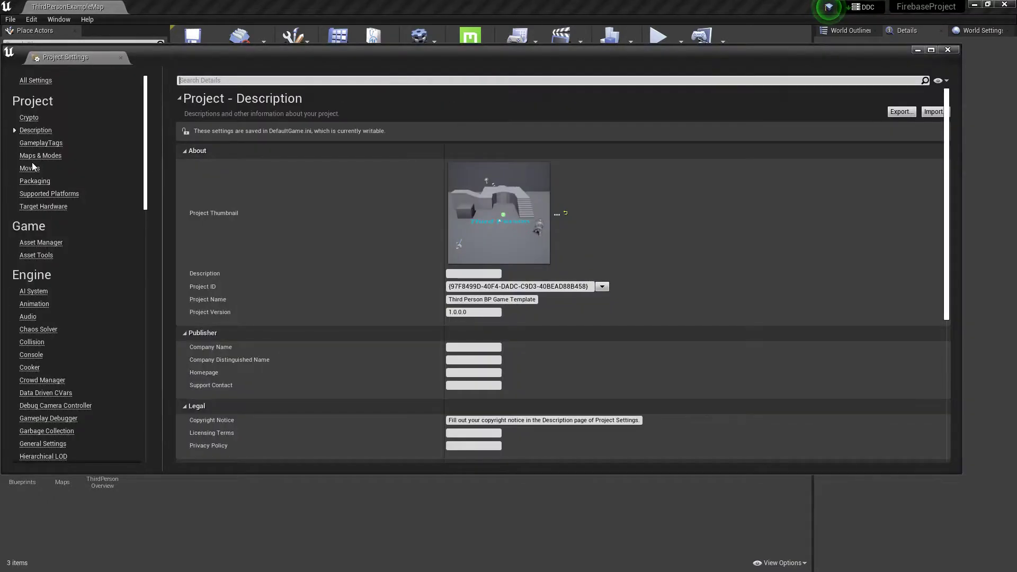
pyautogui.scroll(-6, 37, 286)
pyautogui.scroll(-5, 51, 312)
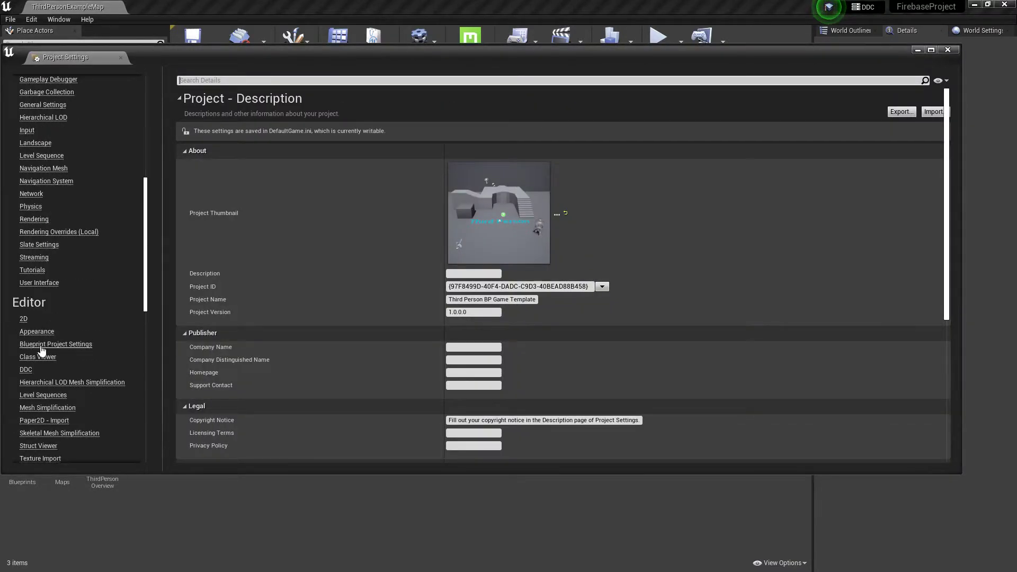
pyautogui.scroll(-5, 40, 312)
pyautogui.click(37, 308)
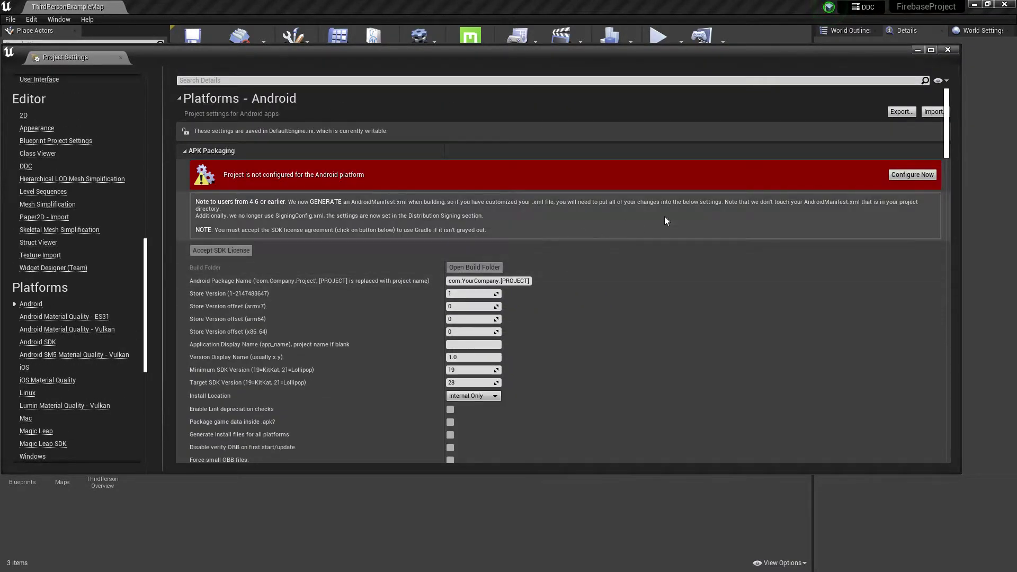
pyautogui.click(897, 172)
# Set the Android package name to com.firebaseproject and copy it.
pyautogui.click(523, 279)
pyautogui.press('BackSpace')
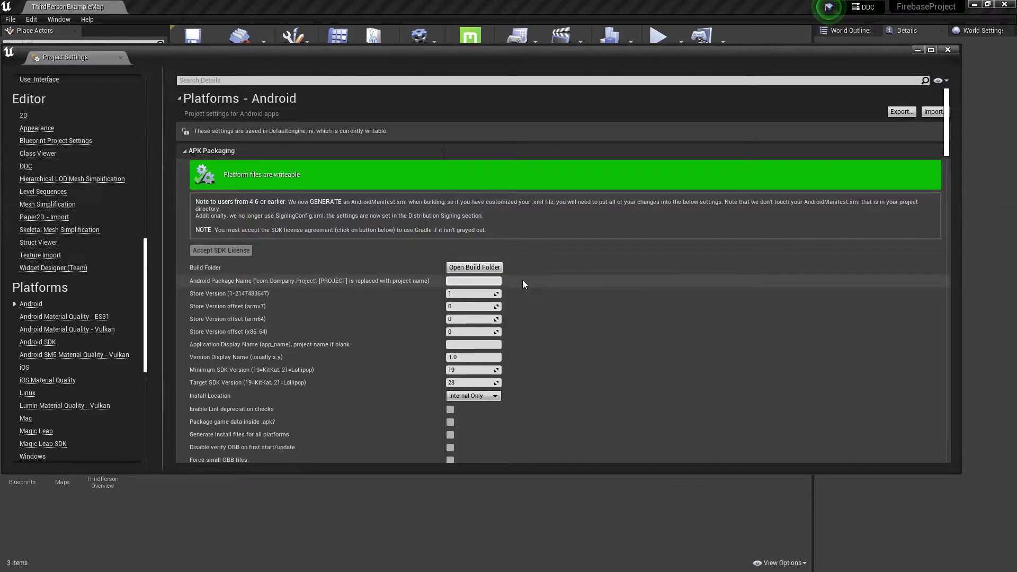
pyautogui.write('com.firebaseproject')
pyautogui.press('Return')
pyautogui.hotkey('ctrl', 'c')
pyautogui.rightClick(498, 281)
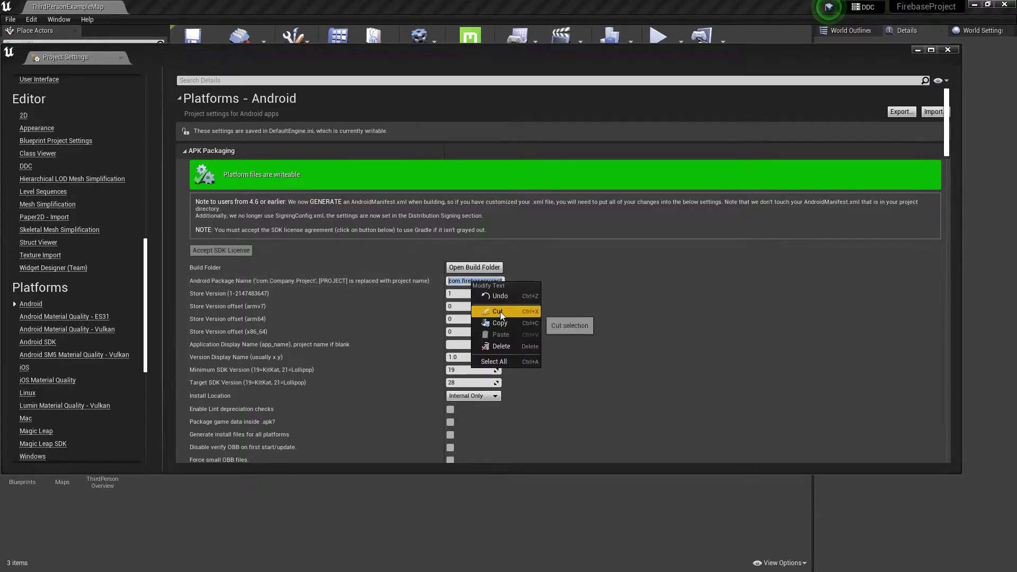
pyautogui.click(522, 312)
pyautogui.click(948, 49)
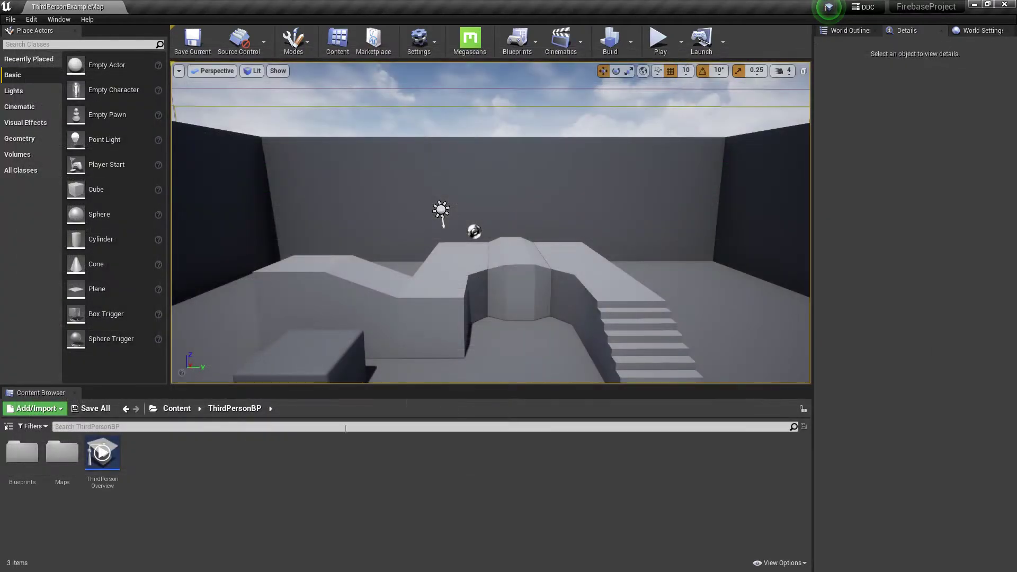
# Save the level and paste com.firebaseproject into Firebase's Android package name field.
pyautogui.hotkey('ctrl', 's')
pyautogui.press('super')
pyautogui.click(268, 562)
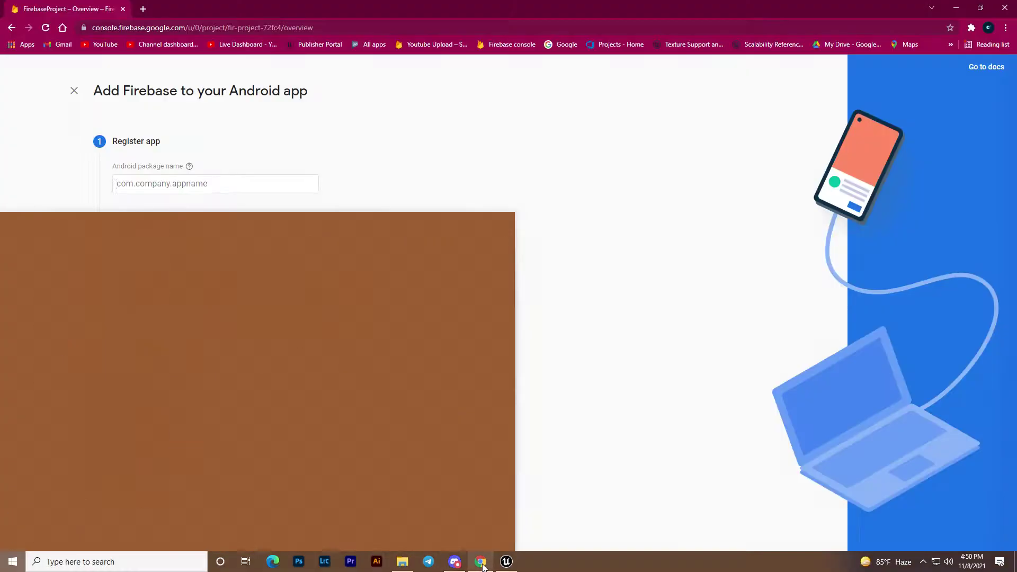
pyautogui.hotkey('ctrl', 'v')
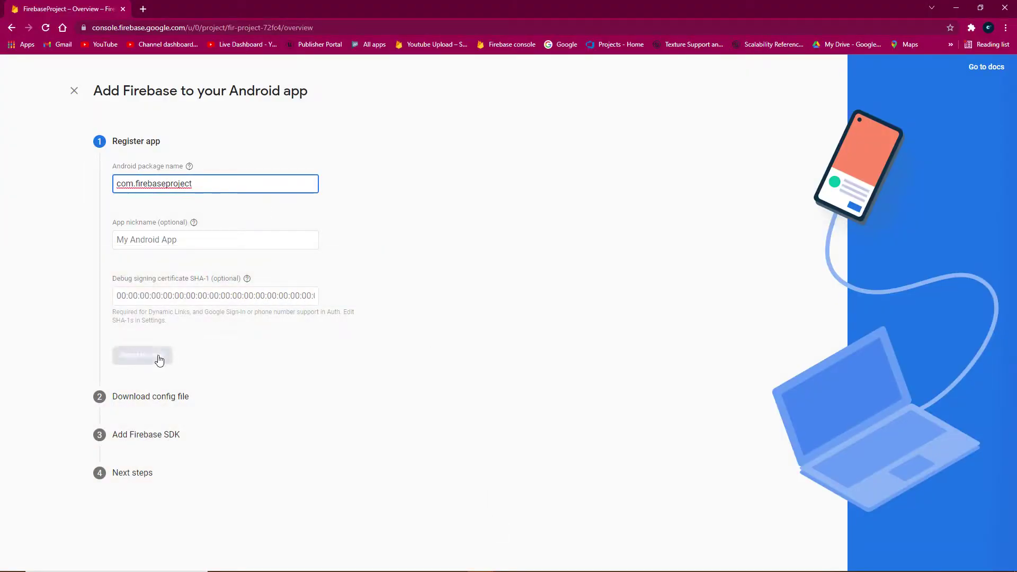
# Register the Android app and move past the config file and SDK steps.
pyautogui.click(150, 358)
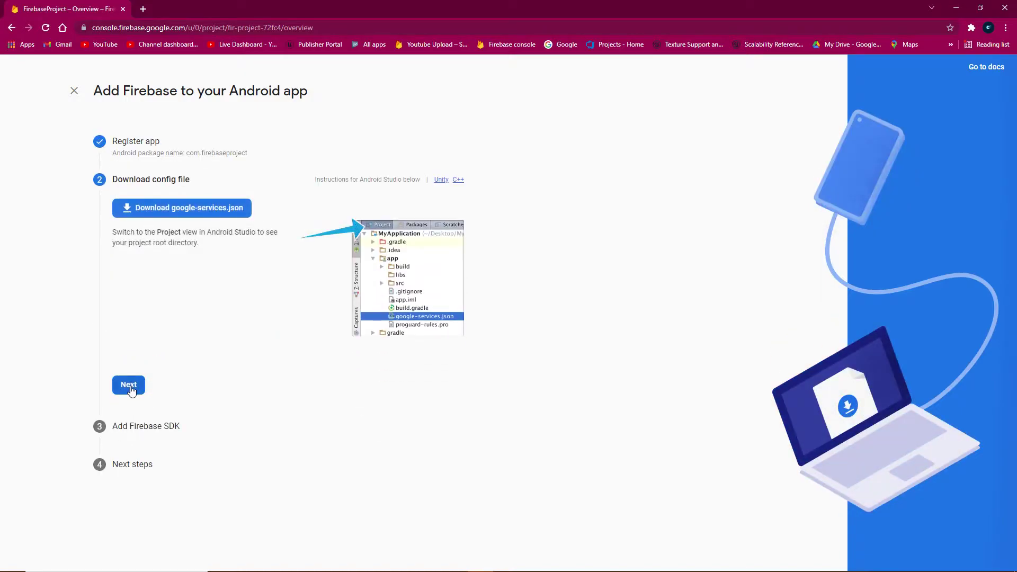
pyautogui.click(129, 382)
pyautogui.scroll(-6, 172, 406)
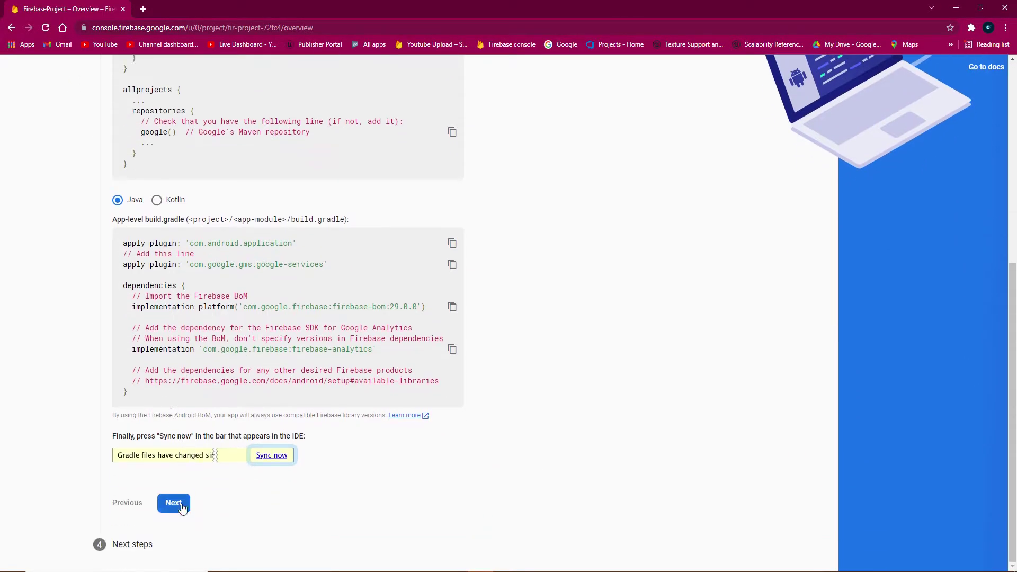
pyautogui.click(174, 505)
# Turn on Email/Password and email link sign-in under Authentication and save.
pyautogui.click(199, 389)
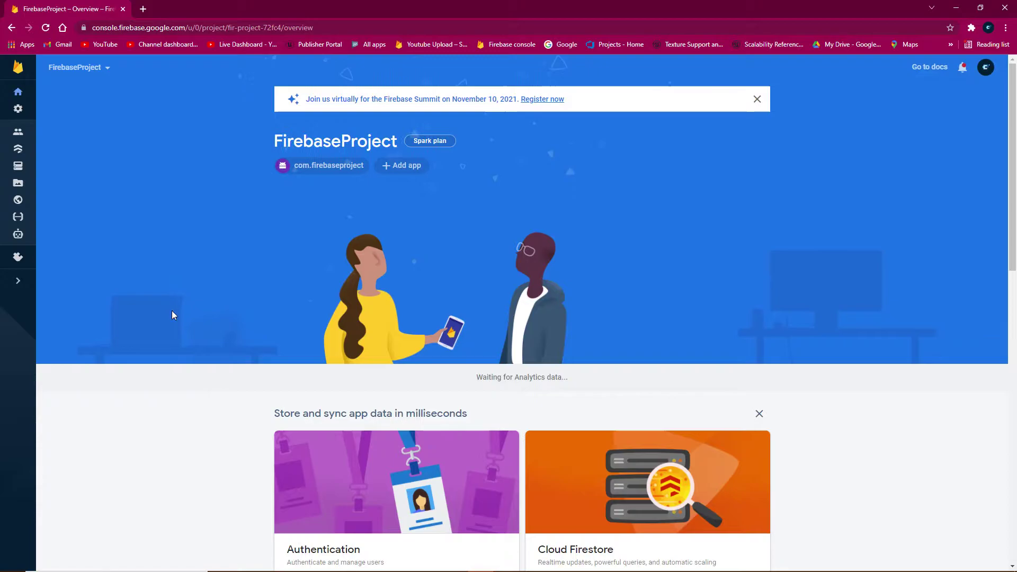
pyautogui.click(18, 131)
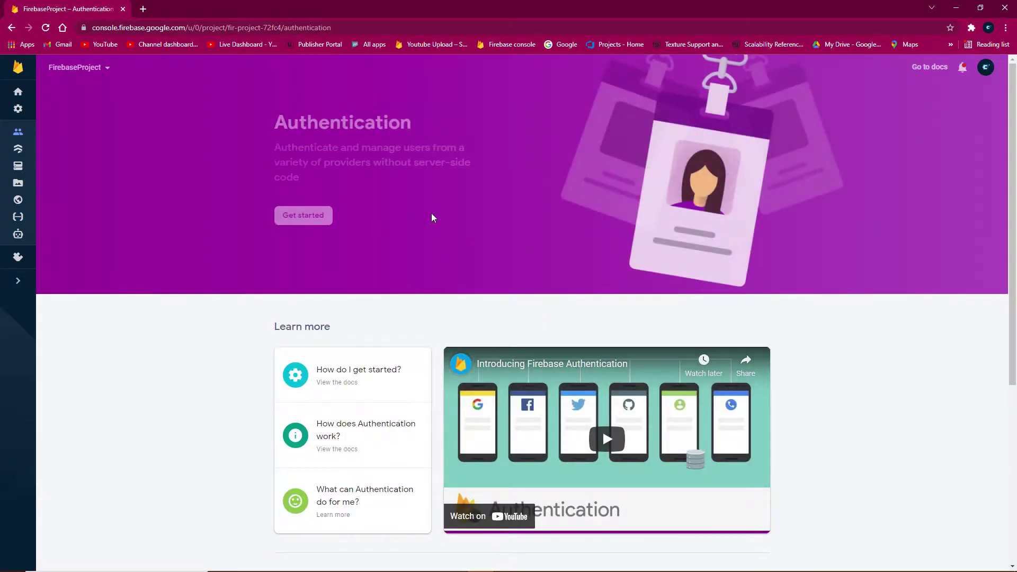
pyautogui.click(316, 216)
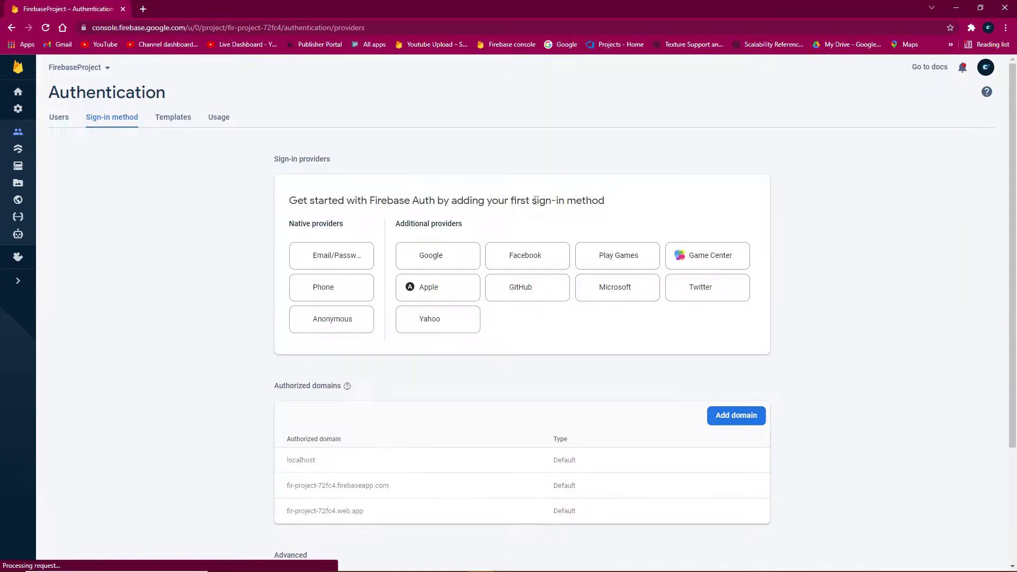
pyautogui.click(348, 260)
pyautogui.click(636, 218)
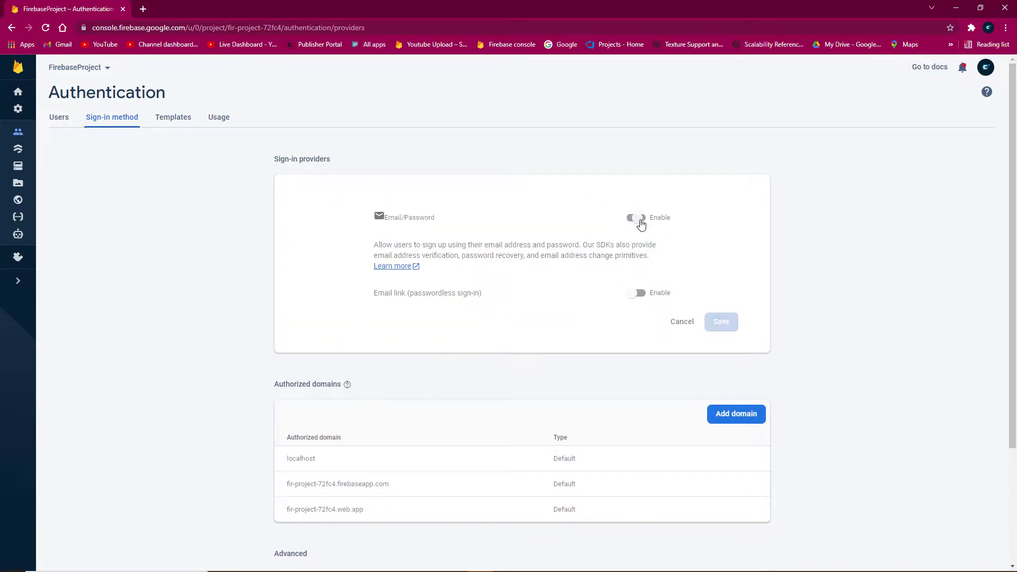
pyautogui.click(636, 292)
pyautogui.click(721, 388)
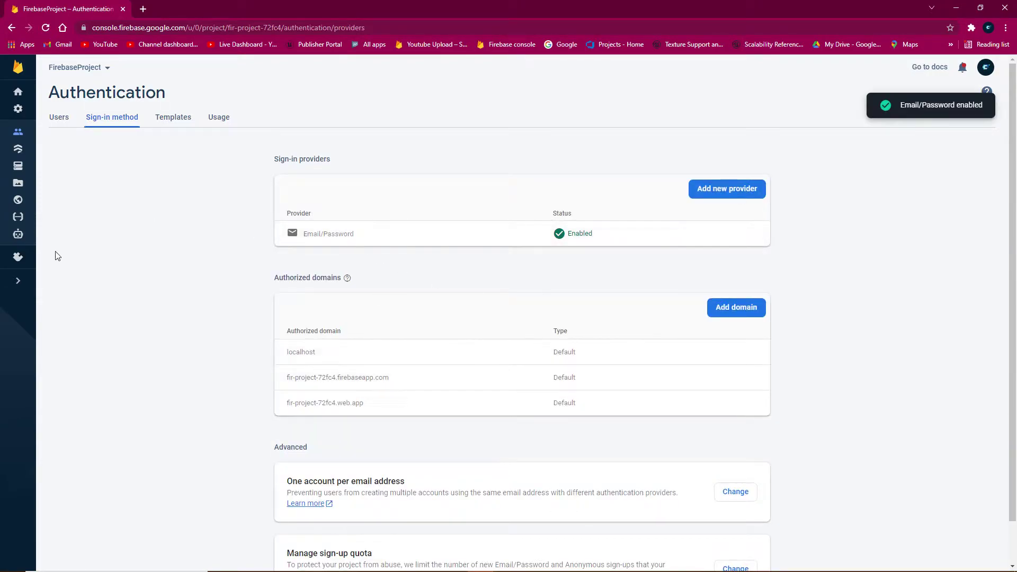
# Create a Realtime Database in the default us-central1 location with test-mode rules.
pyautogui.click(18, 172)
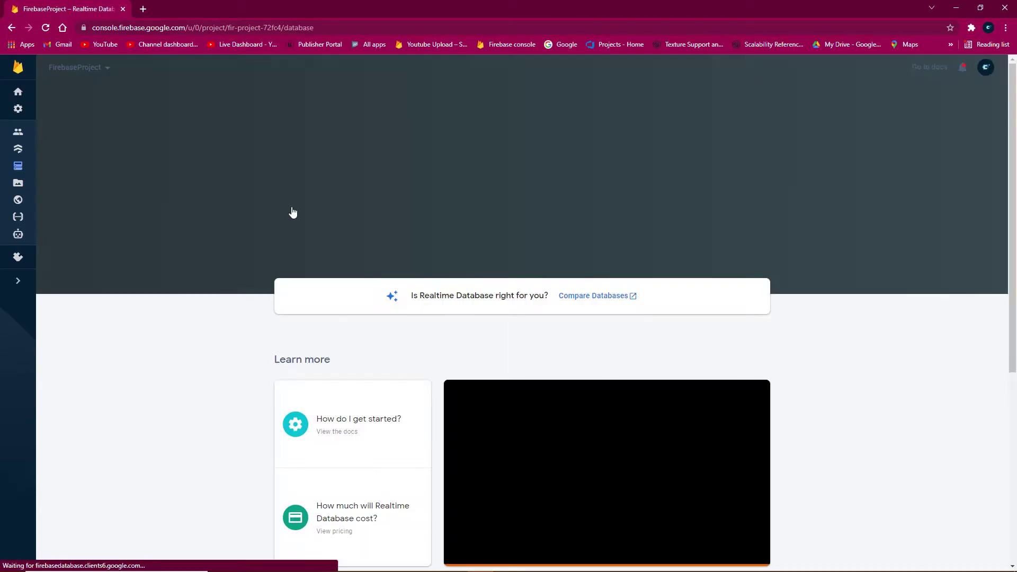
pyautogui.click(301, 200)
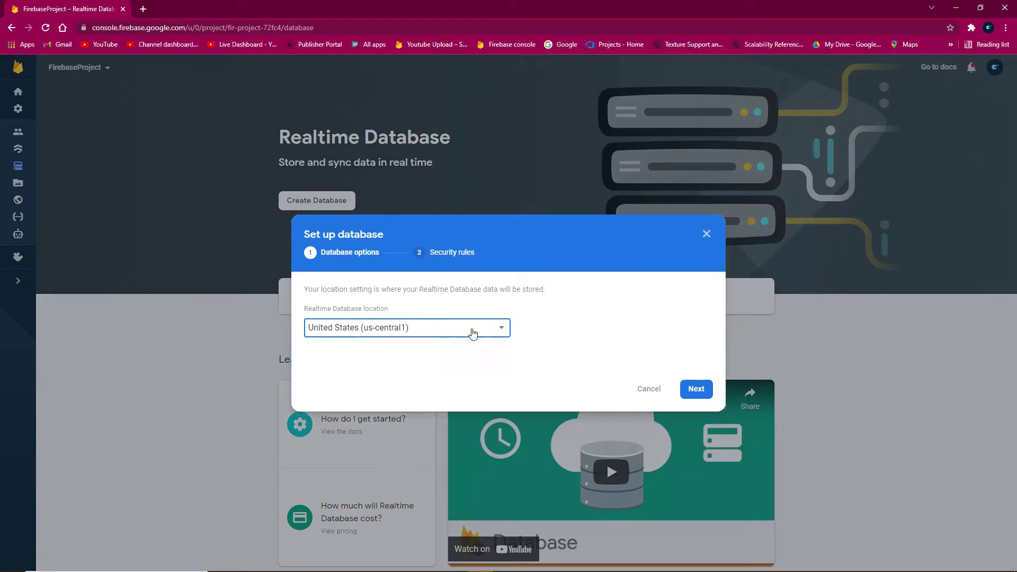
pyautogui.click(696, 396)
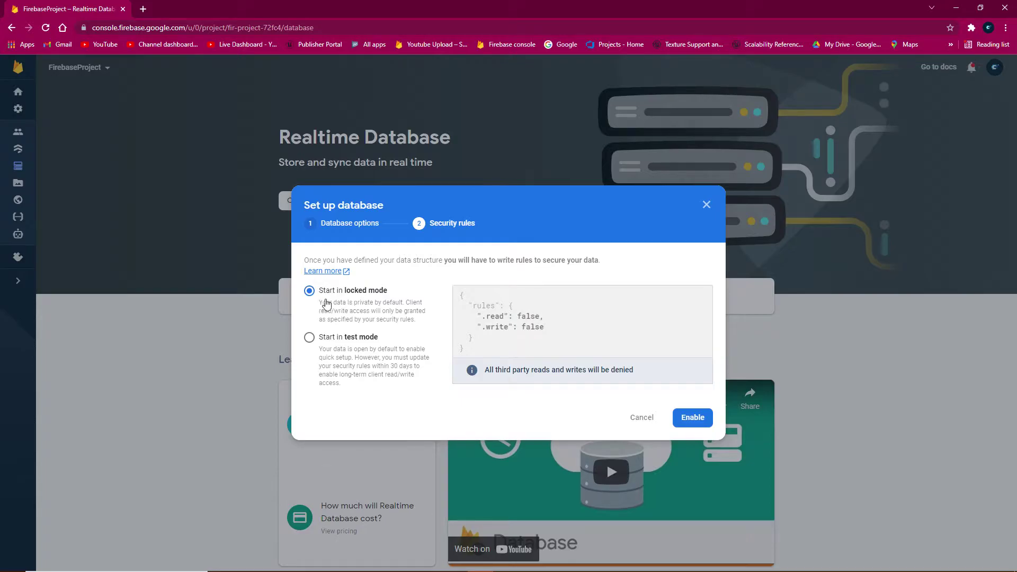
pyautogui.click(321, 342)
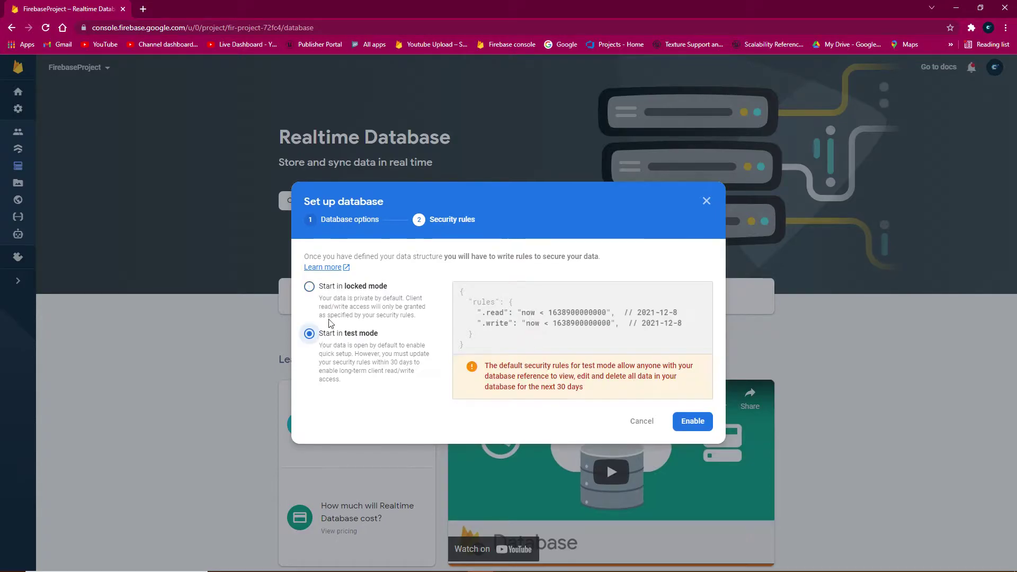
pyautogui.click(369, 289)
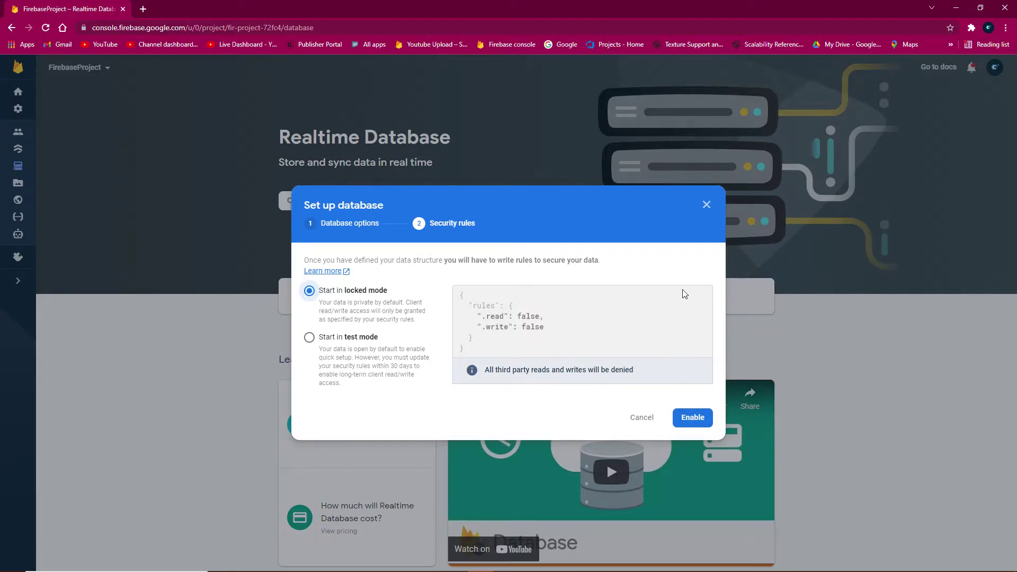
pyautogui.click(309, 337)
pyautogui.click(684, 420)
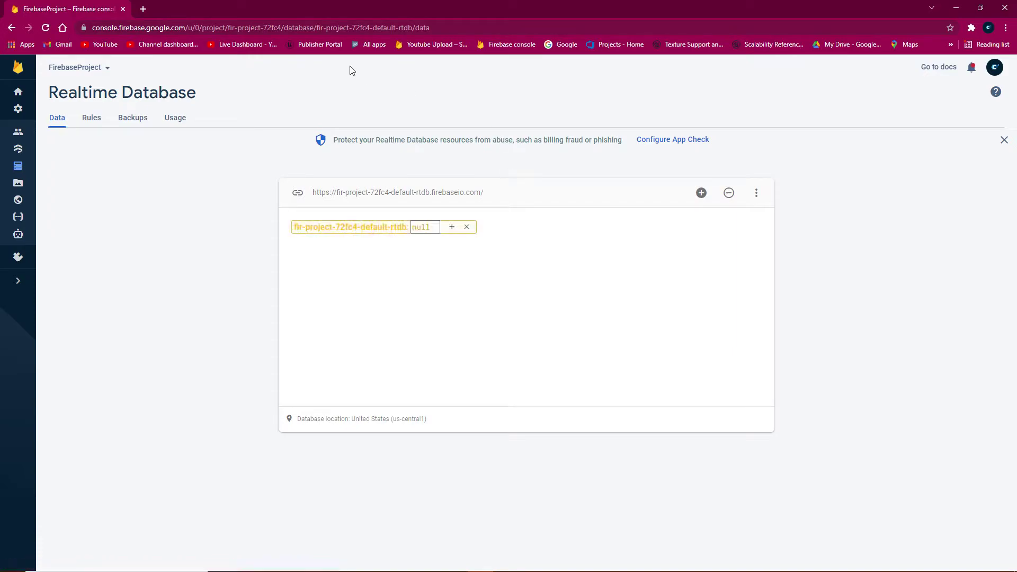
pyautogui.click(337, 290)
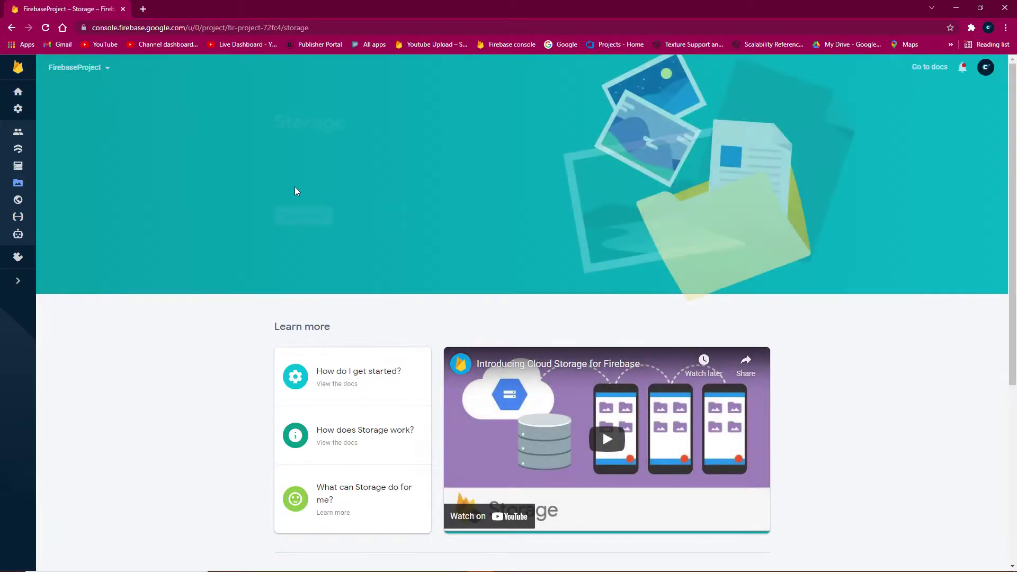
# Create the default Cloud Storage bucket with default security rules in the nam5 (us-central) location.
pyautogui.click(309, 227)
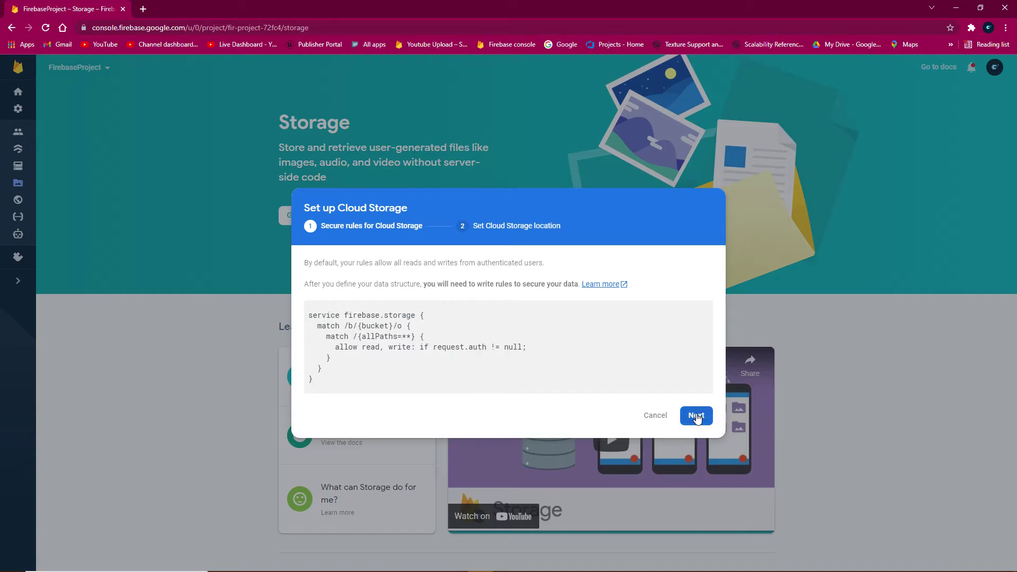
pyautogui.click(696, 414)
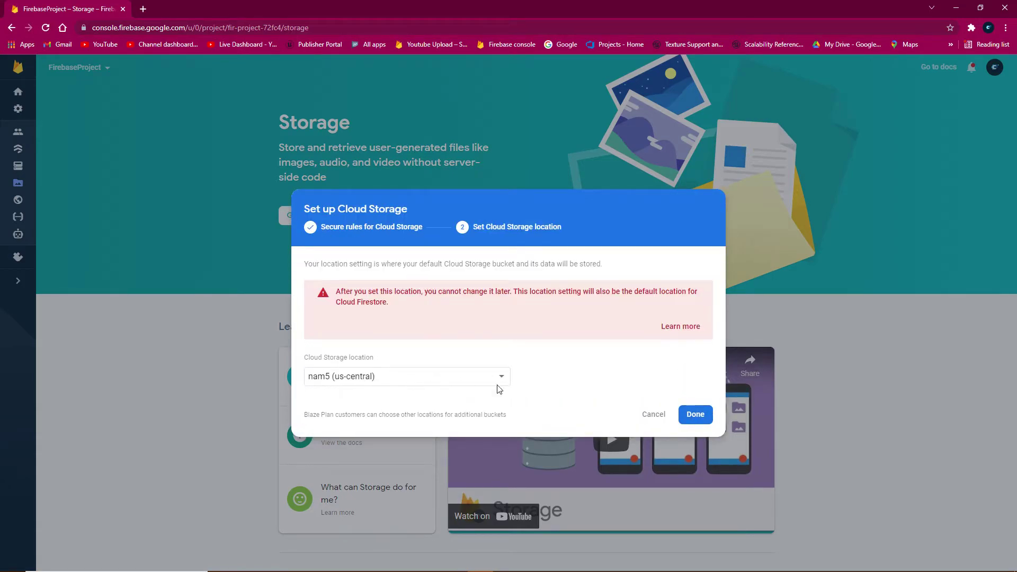
pyautogui.click(695, 414)
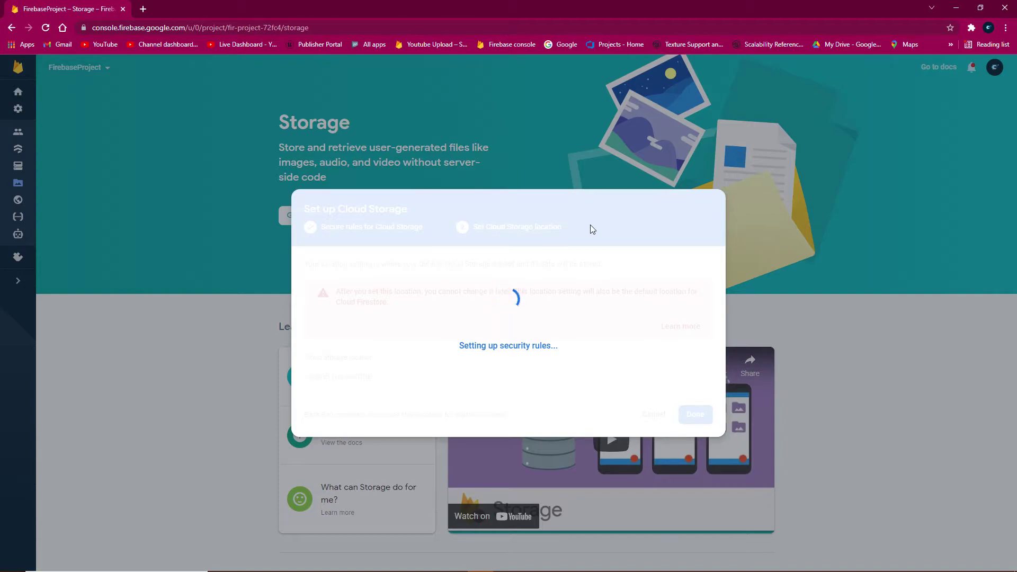
# Check the FirebaseProject folder path in File Explorer, then minimize the window.
pyautogui.moveTo(539, 570)
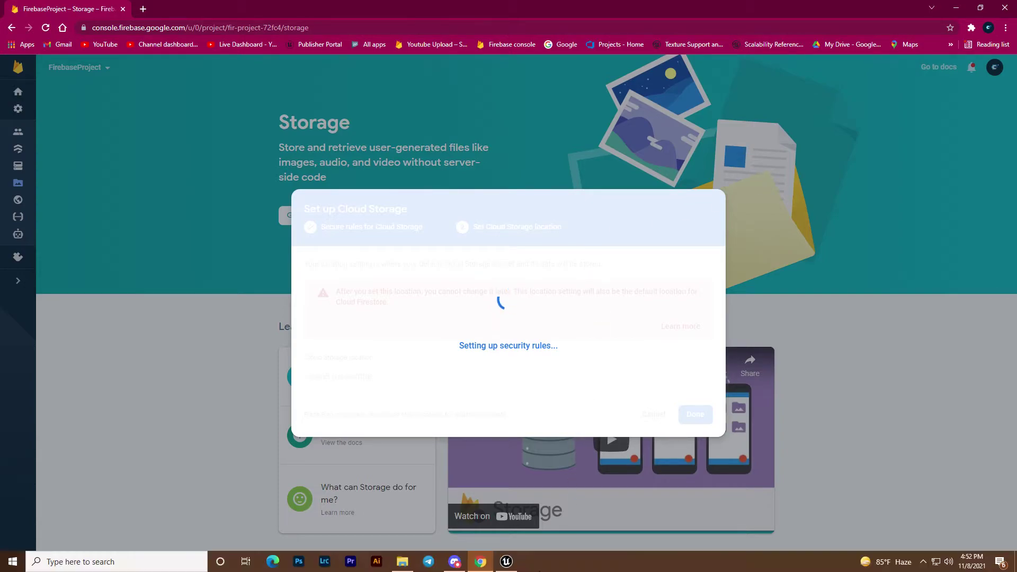
pyautogui.click(402, 562)
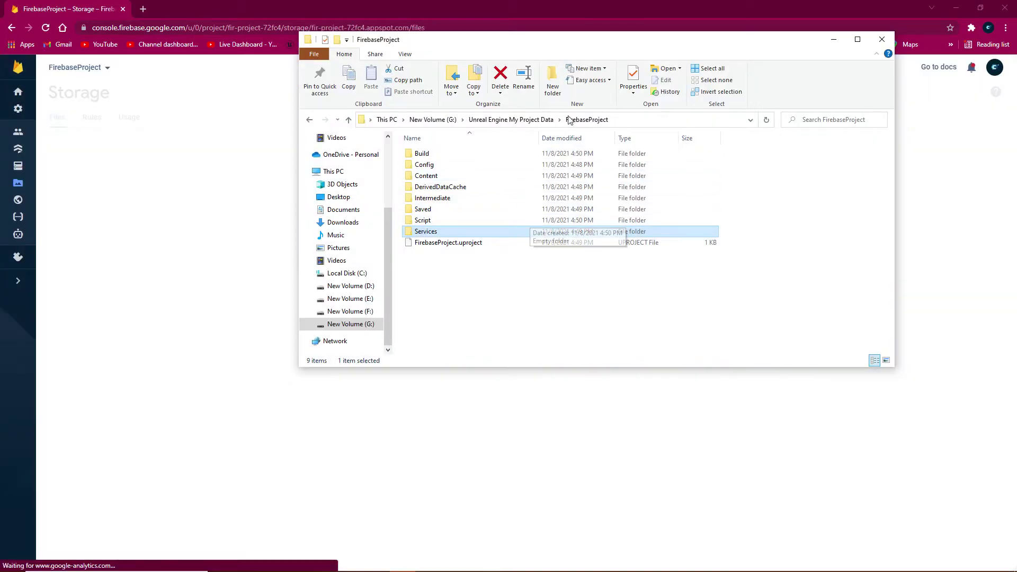
pyautogui.click(614, 120)
pyautogui.doubleClick(613, 120)
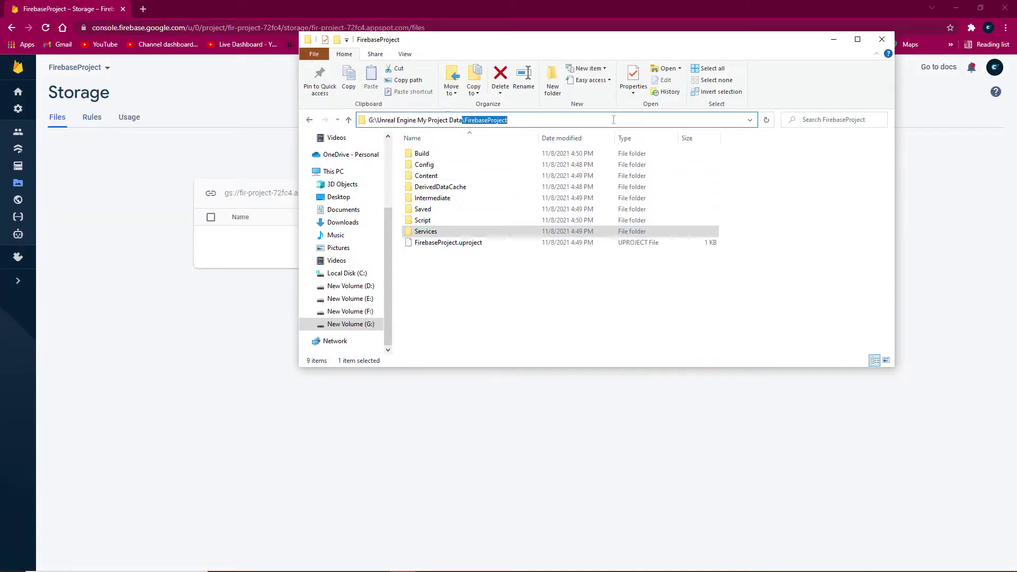
pyautogui.click(833, 39)
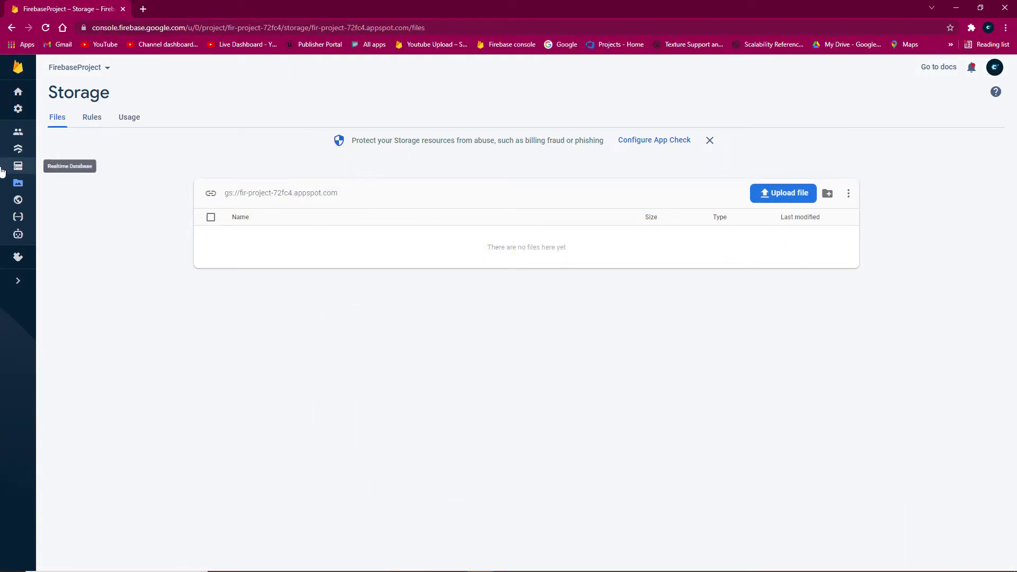
# Download google-services.json from the Firebase Project settings General page.
pyautogui.click(18, 110)
pyautogui.click(104, 113)
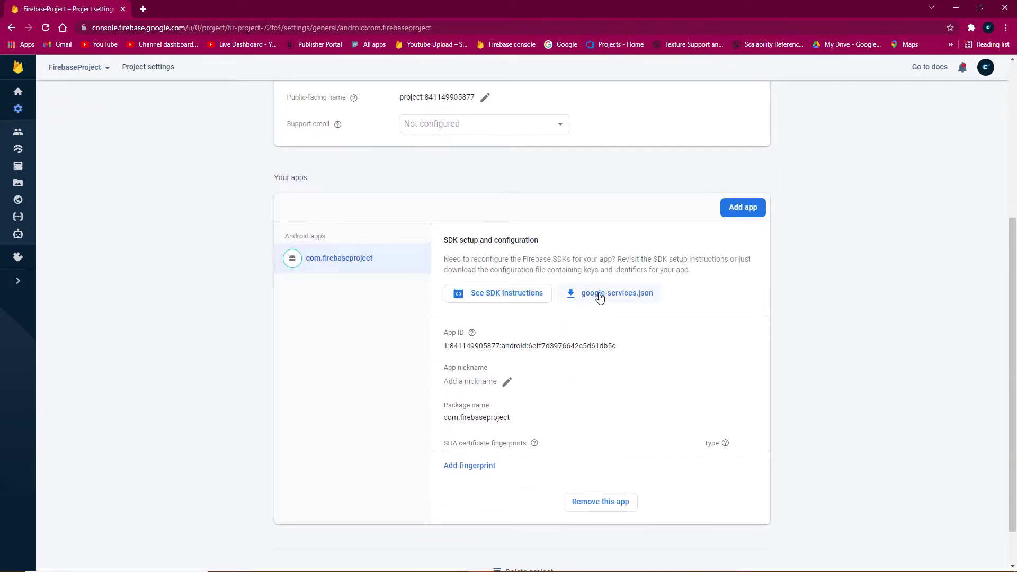
pyautogui.click(630, 302)
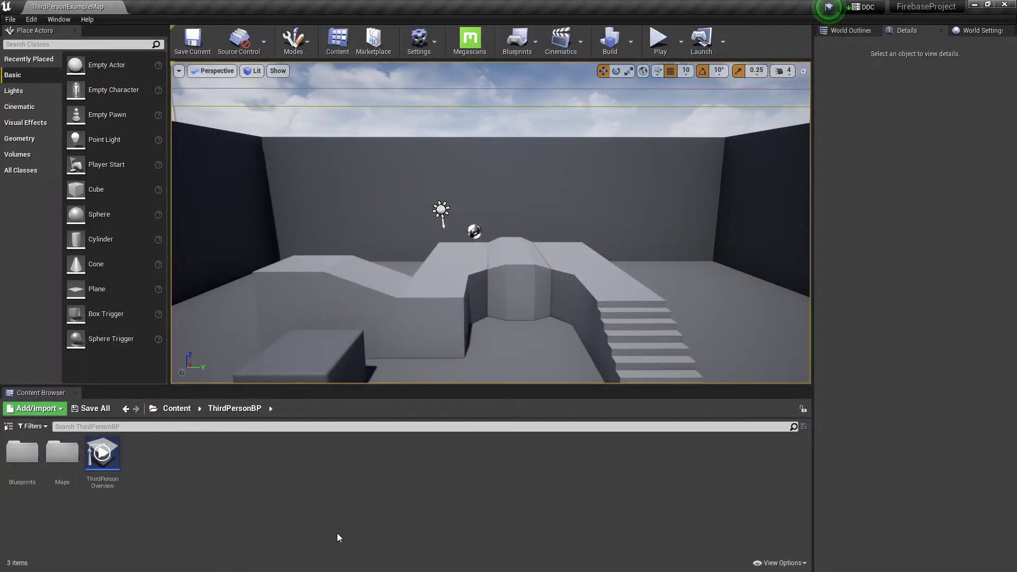
# Cut the downloaded google-services.json from the Downloads folder.
pyautogui.press('super')
pyautogui.click(407, 554)
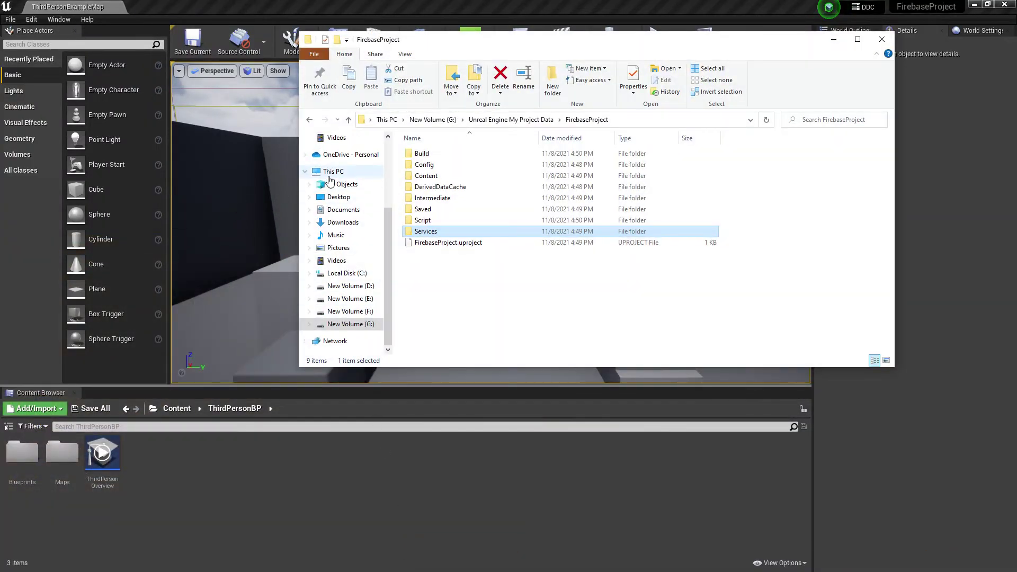
pyautogui.click(342, 222)
pyautogui.rightClick(434, 175)
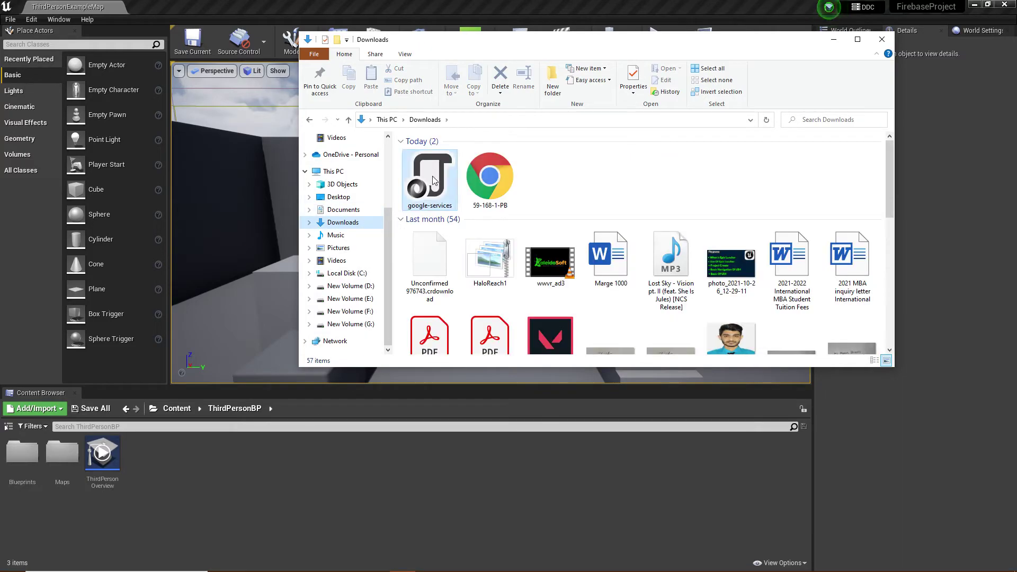
pyautogui.click(457, 353)
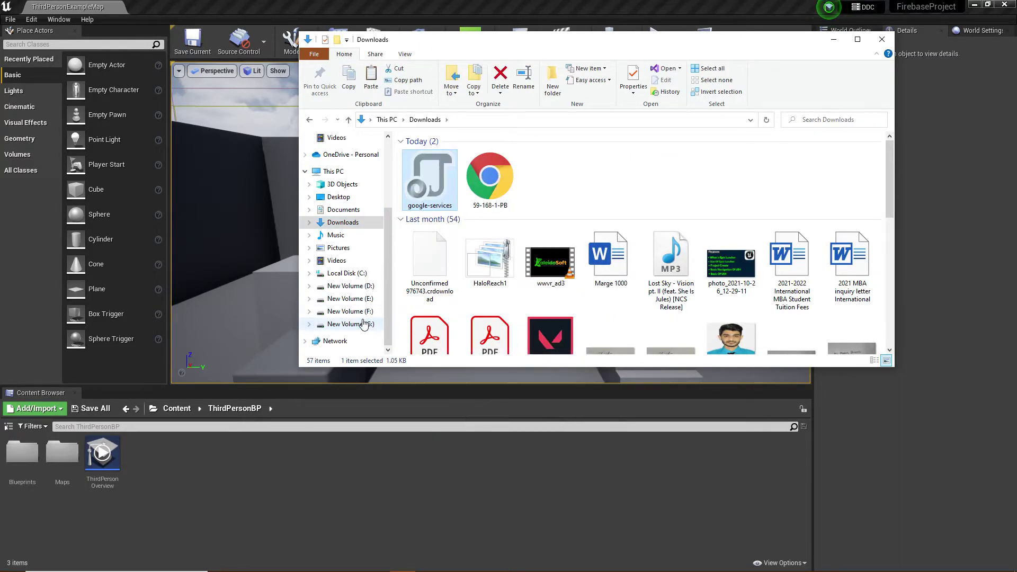
# Paste it into G:\Unreal Engine My Project Data\FirebaseProject\Services and close Explorer.
pyautogui.click(365, 324)
pyautogui.click(859, 170)
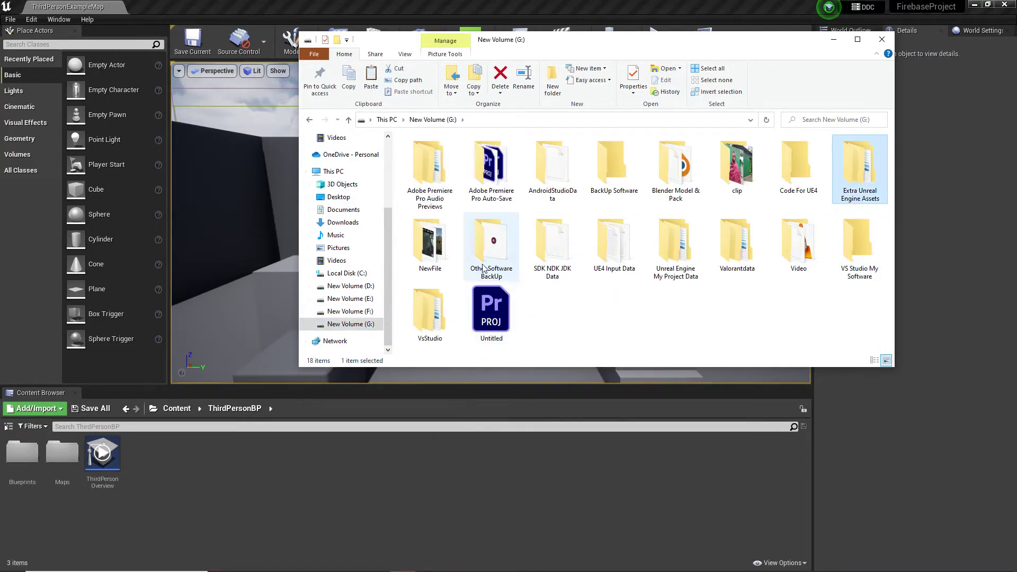
pyautogui.doubleClick(675, 240)
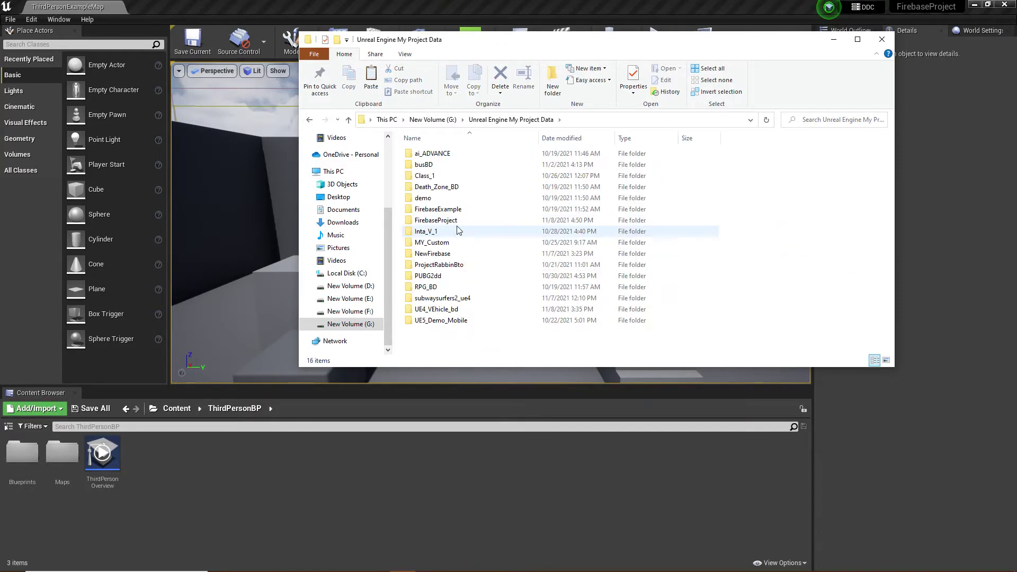
pyautogui.doubleClick(445, 220)
pyautogui.click(310, 120)
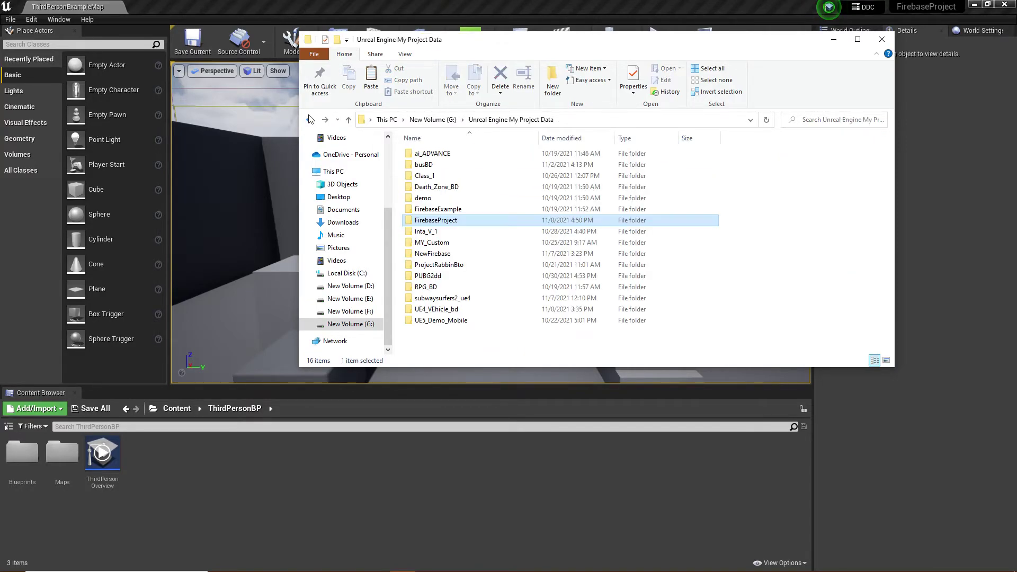
pyautogui.doubleClick(454, 221)
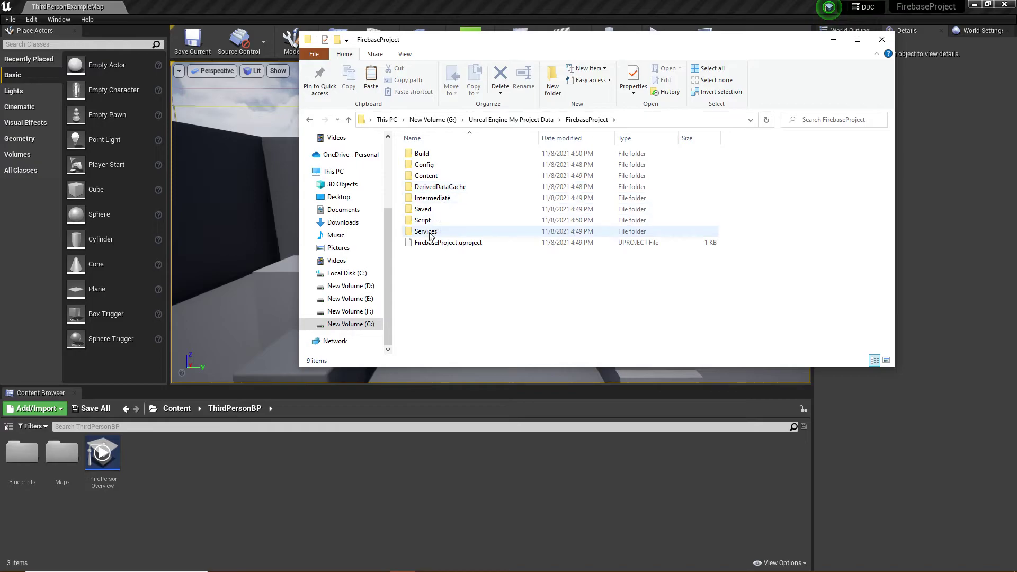
pyautogui.doubleClick(432, 231)
pyautogui.rightClick(467, 211)
pyautogui.click(493, 286)
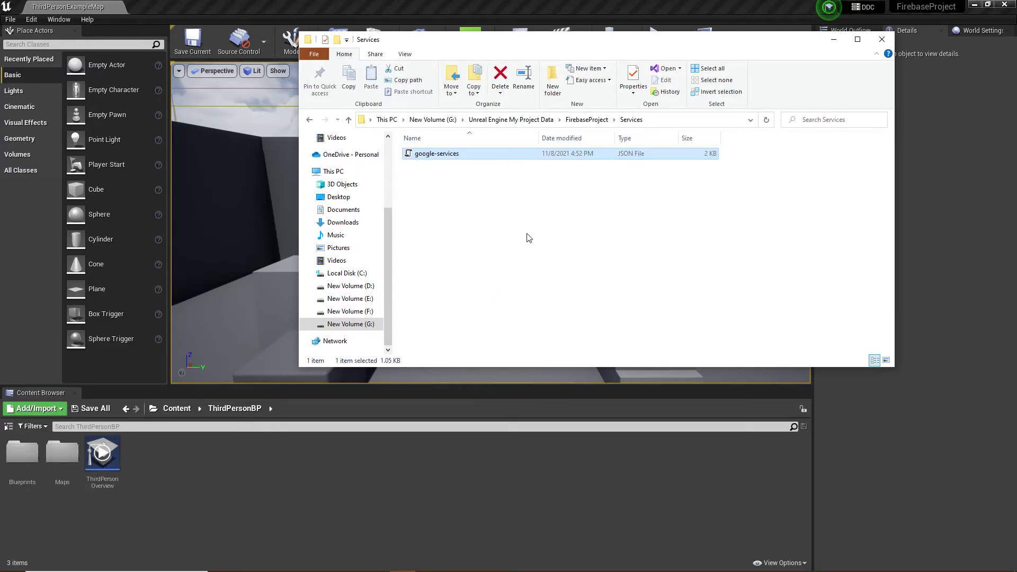
pyautogui.click(882, 39)
# Save the current level, close the editor, and relaunch Unreal Engine with FirebaseProject.
pyautogui.click(201, 37)
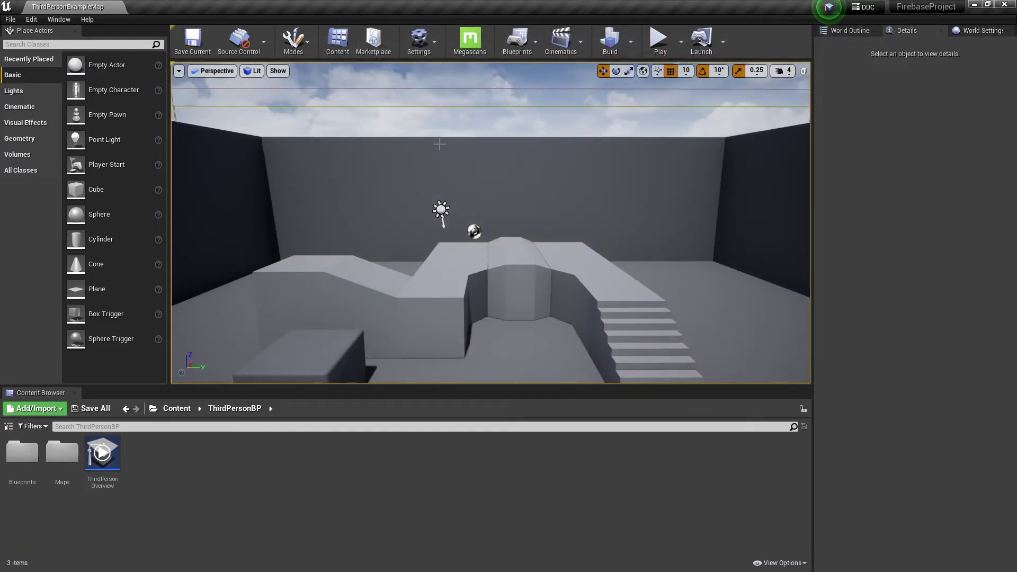
pyautogui.click(10, 19)
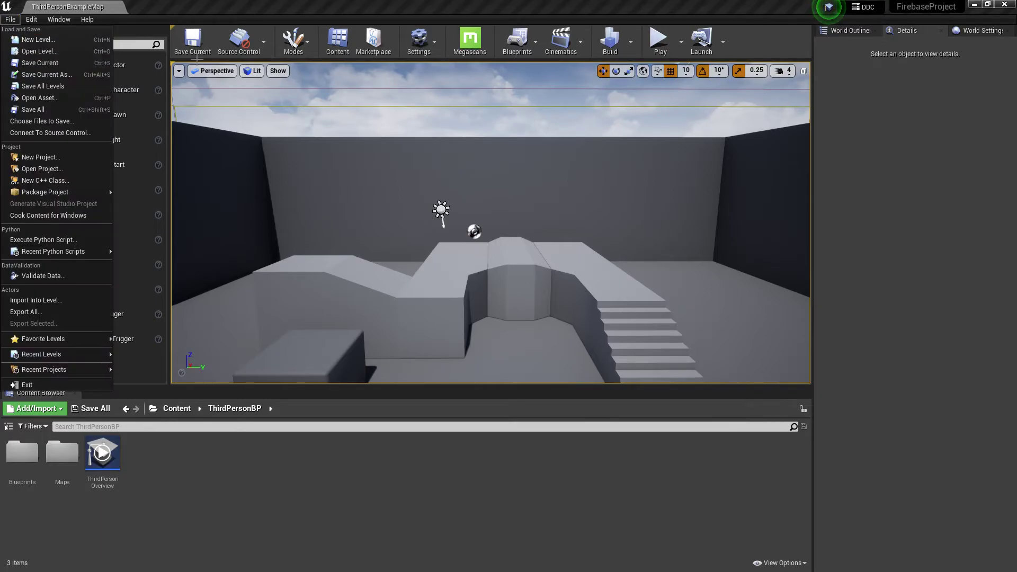
pyautogui.press('Escape')
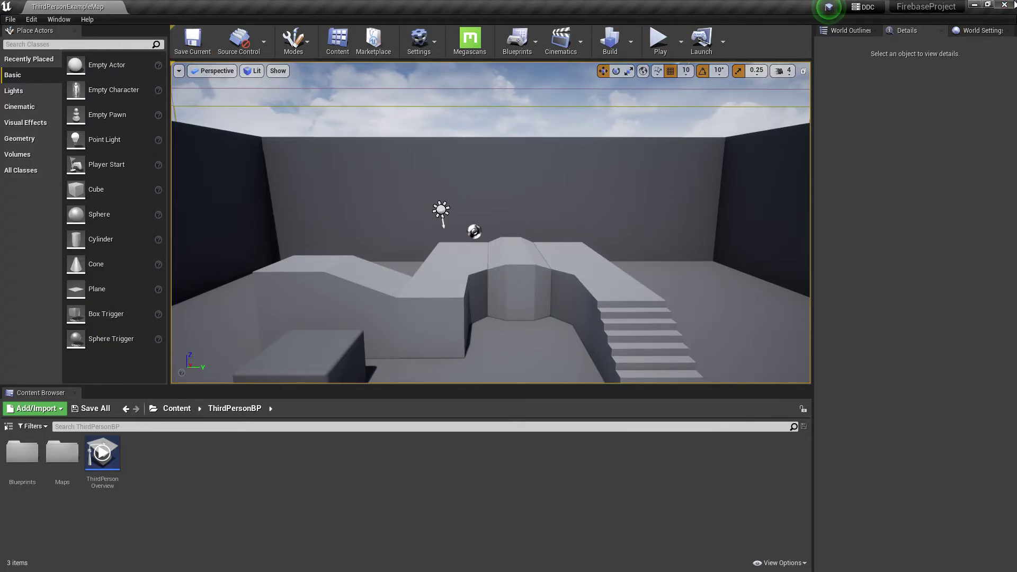
pyautogui.click(1005, 5)
pyautogui.doubleClick(70, 182)
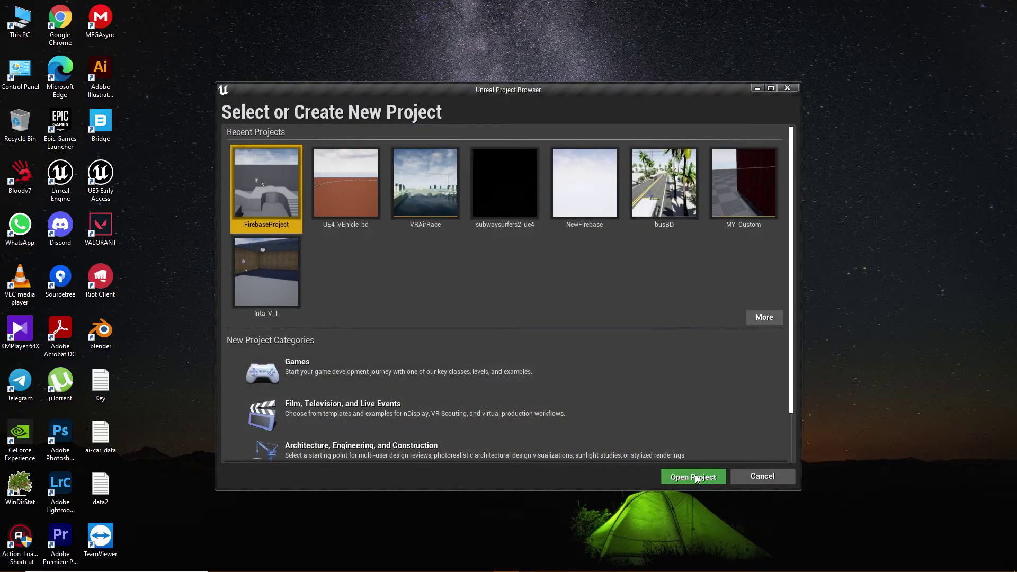
pyautogui.click(694, 475)
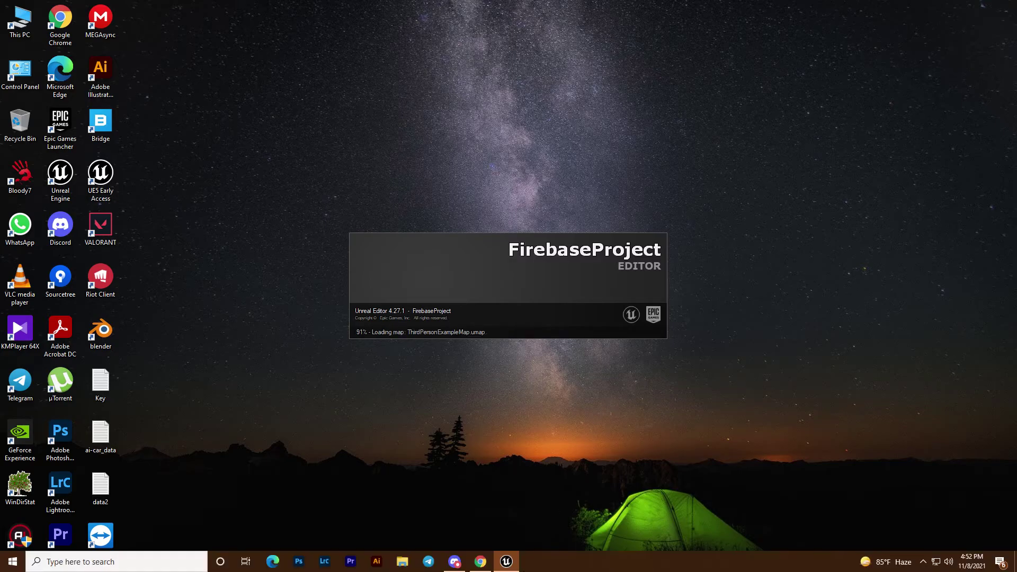
# Check the Firebase Authentication users list, then minimize Chrome.
pyautogui.click(480, 562)
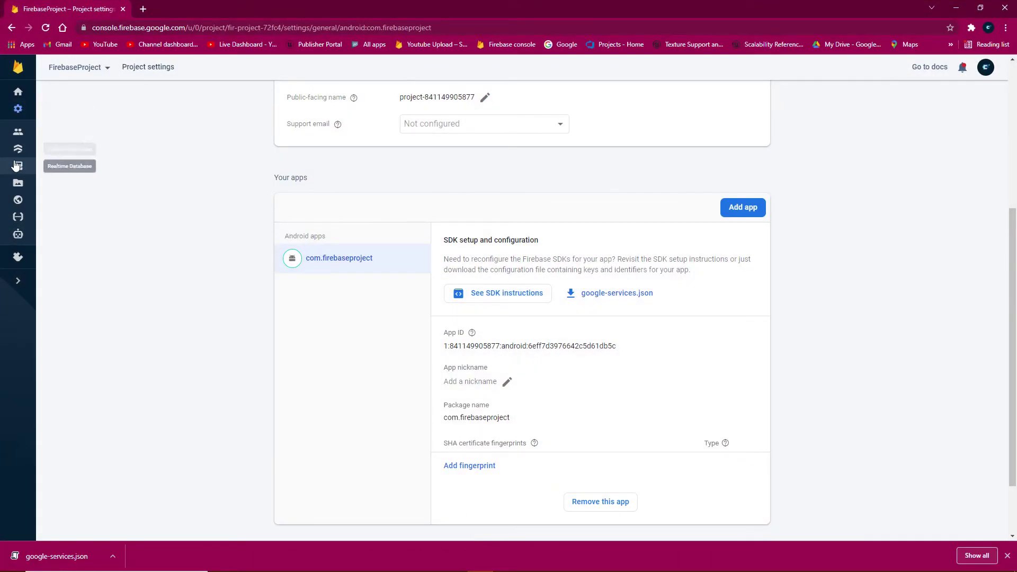
pyautogui.click(23, 134)
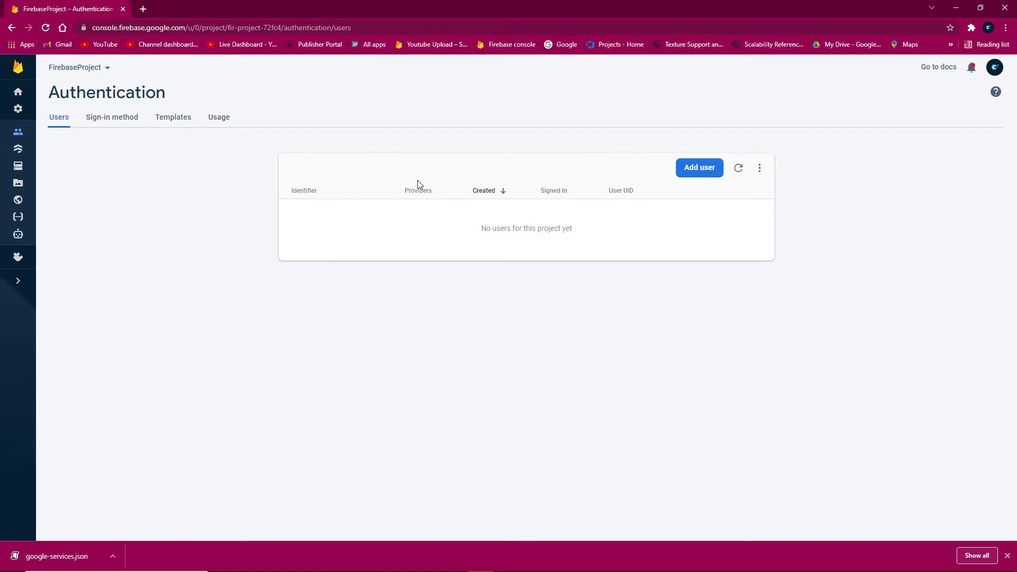
pyautogui.click(956, 8)
# Open the Level Blueprint and add an Event BeginPlay node.
pyautogui.click(513, 38)
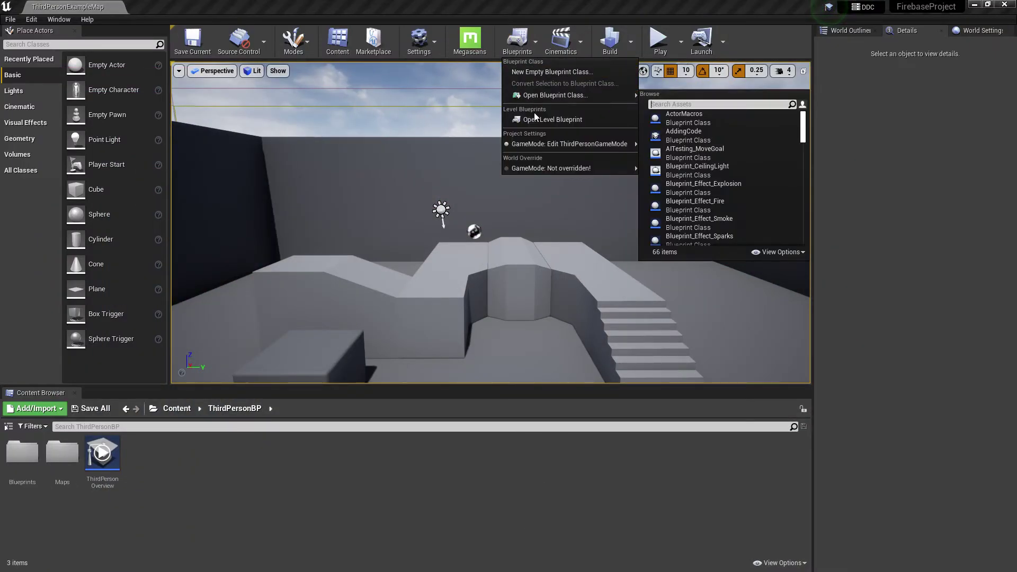
pyautogui.click(529, 122)
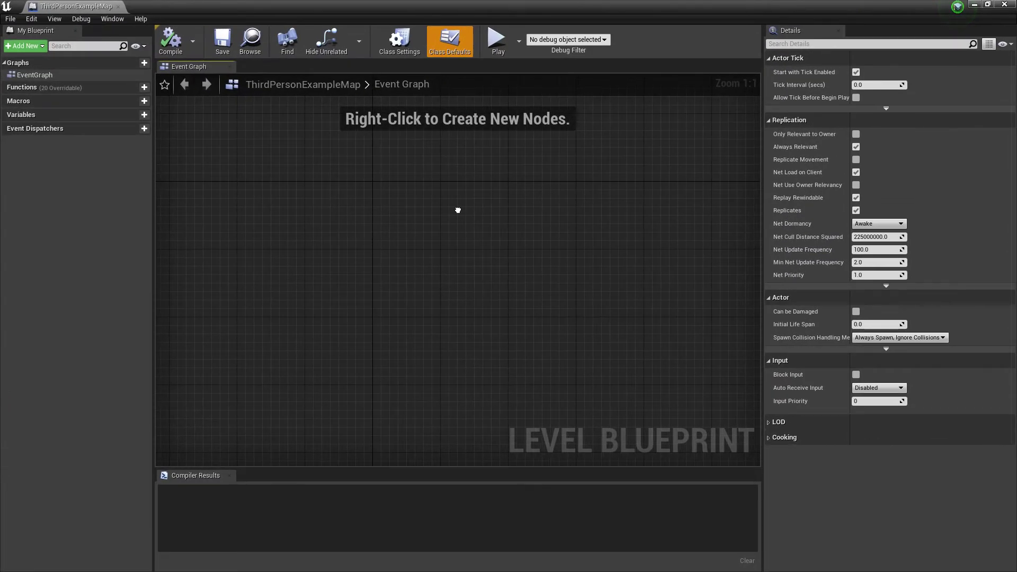
pyautogui.rightClick(458, 210)
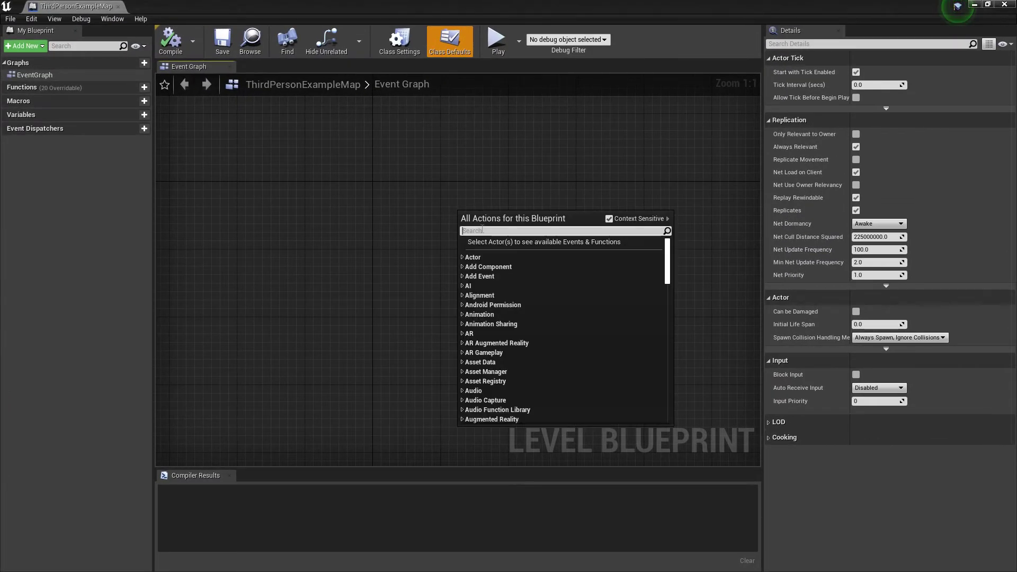
pyautogui.write('bge')
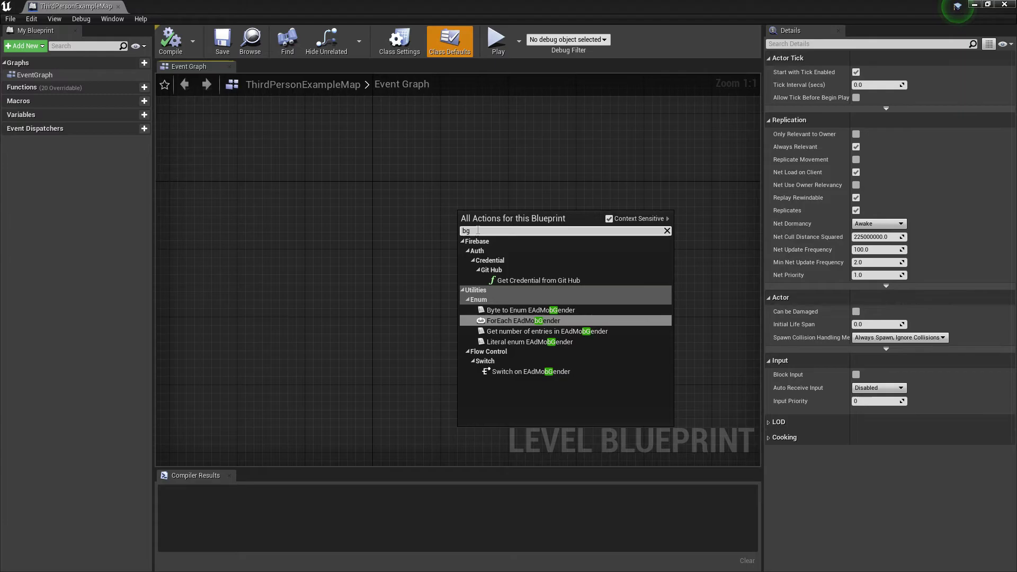
pyautogui.press('BackSpace')
pyautogui.press('BackSpace')
pyautogui.press('BackSpace')
pyautogui.write('beg')
pyautogui.press('Return')
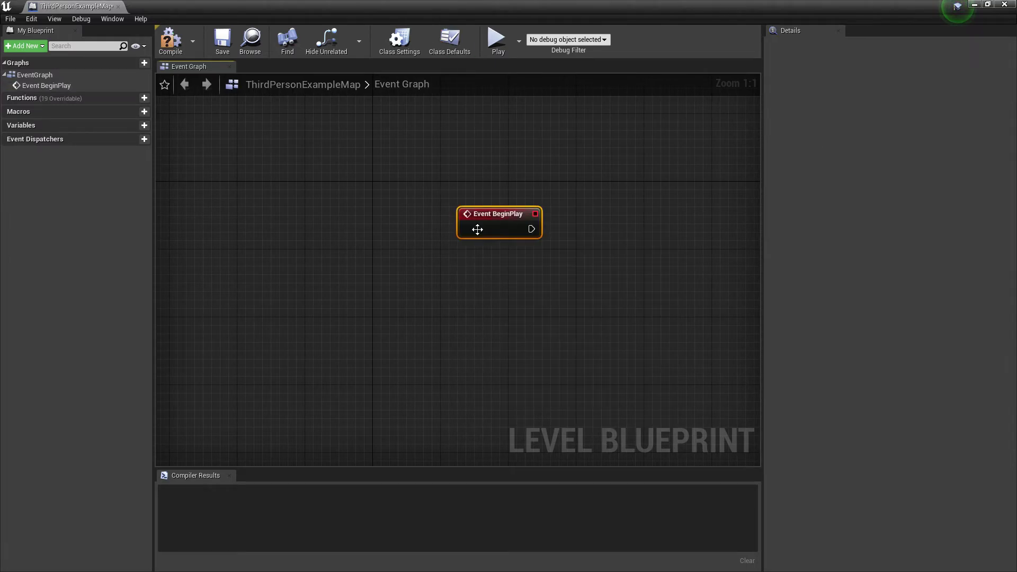
# Wire Event BeginPlay into a new Create User with Email and Password node.
pyautogui.moveTo(479, 227); pyautogui.dragTo(422, 233, button='right')
pyautogui.moveTo(422, 227); pyautogui.dragTo(480, 220)
pyautogui.write('cauth')
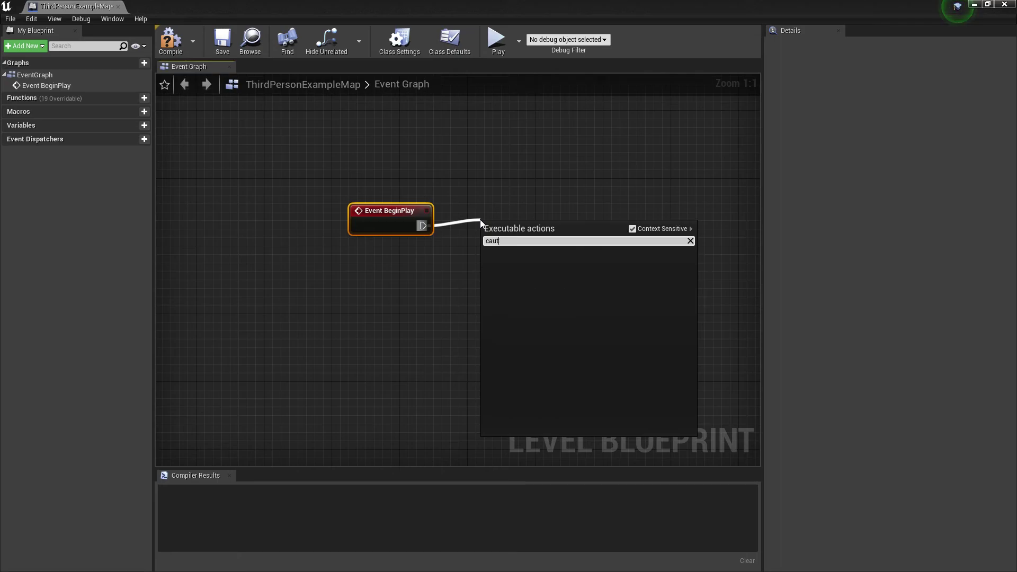
pyautogui.press('Home')
pyautogui.press('Delete')
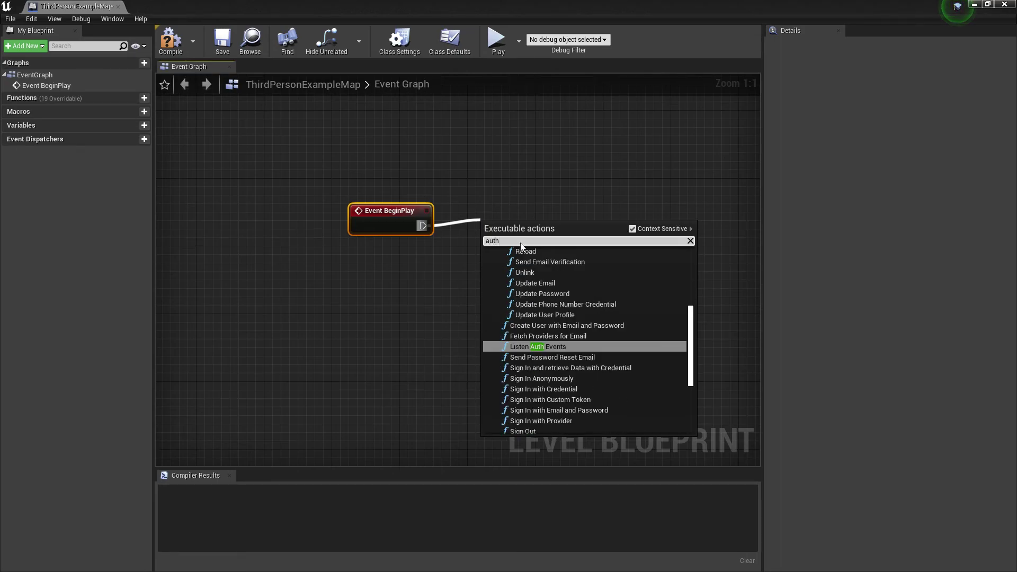
pyautogui.scroll(-3, 581, 394)
pyautogui.scroll(3, 577, 291)
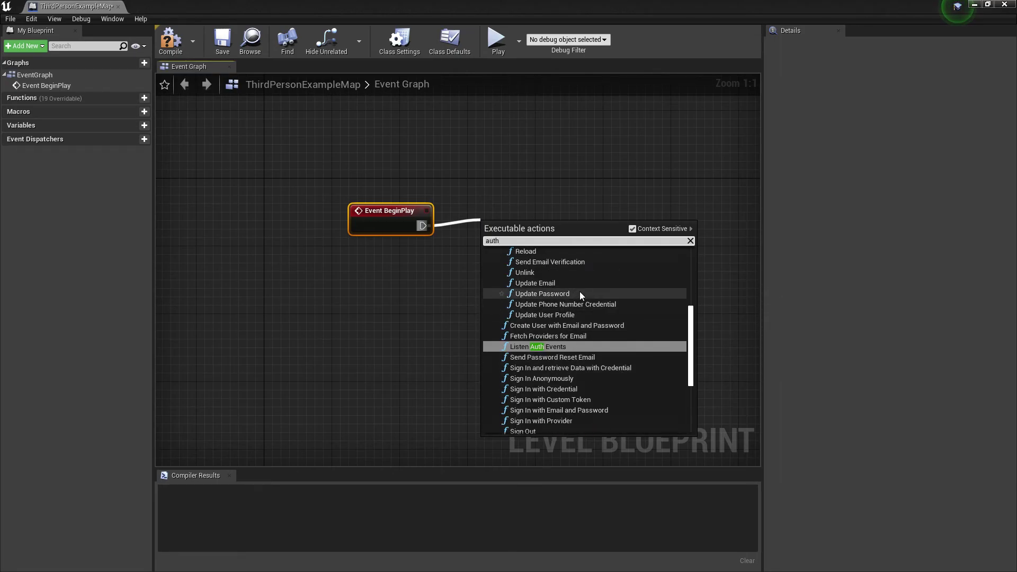
pyautogui.scroll(6, 579, 295)
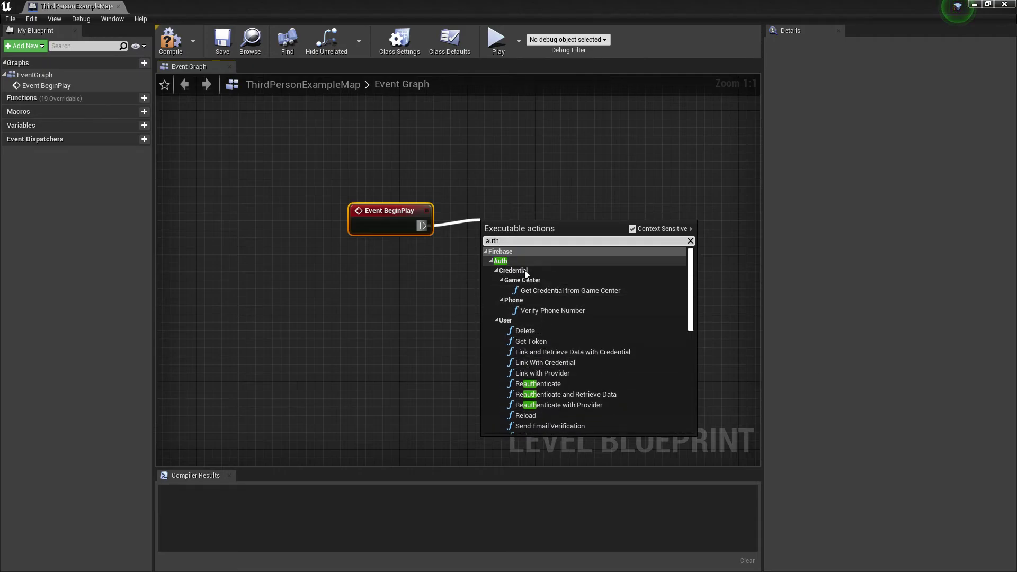
pyautogui.scroll(-5, 565, 373)
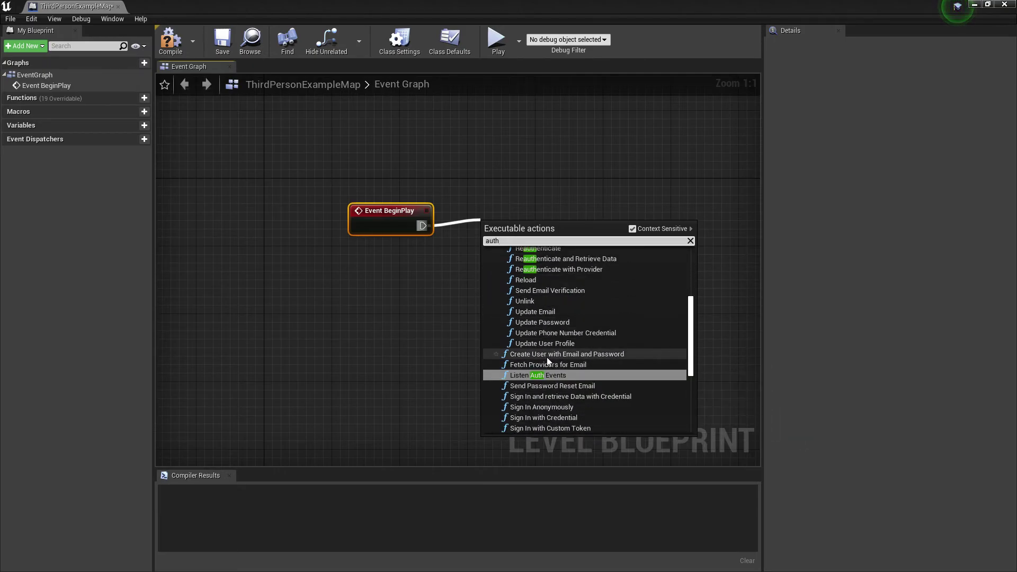
pyautogui.click(593, 353)
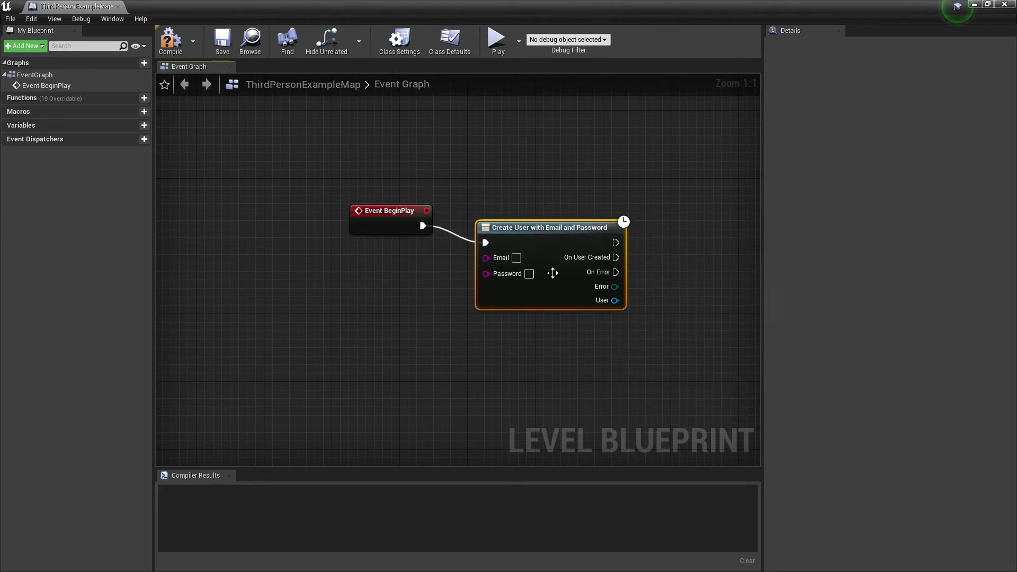
# Enter the new user's email and password on the Create User node.
pyautogui.moveTo(553, 273); pyautogui.dragTo(557, 264)
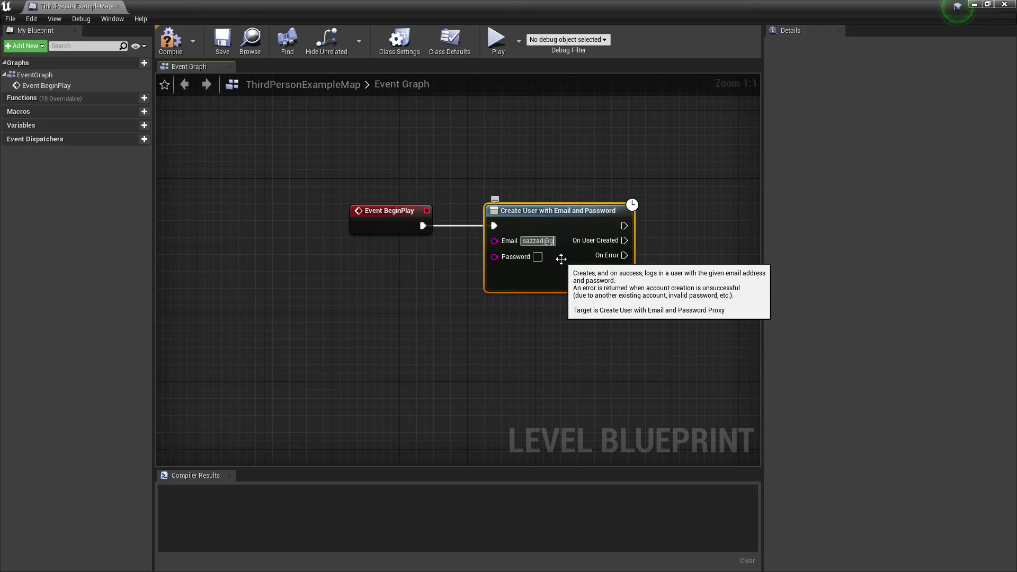
pyautogui.write('ma')
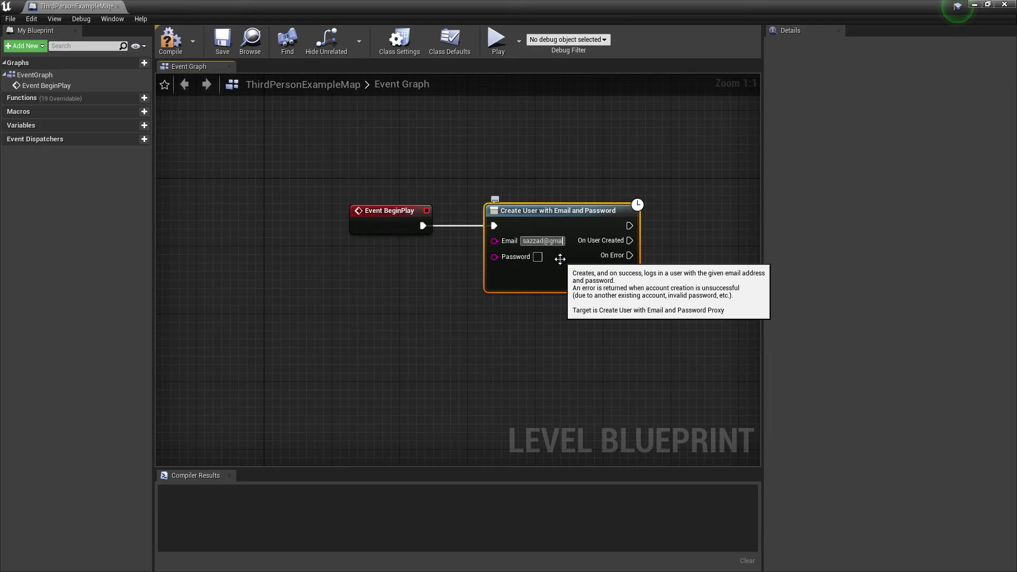
pyautogui.write('il.com')
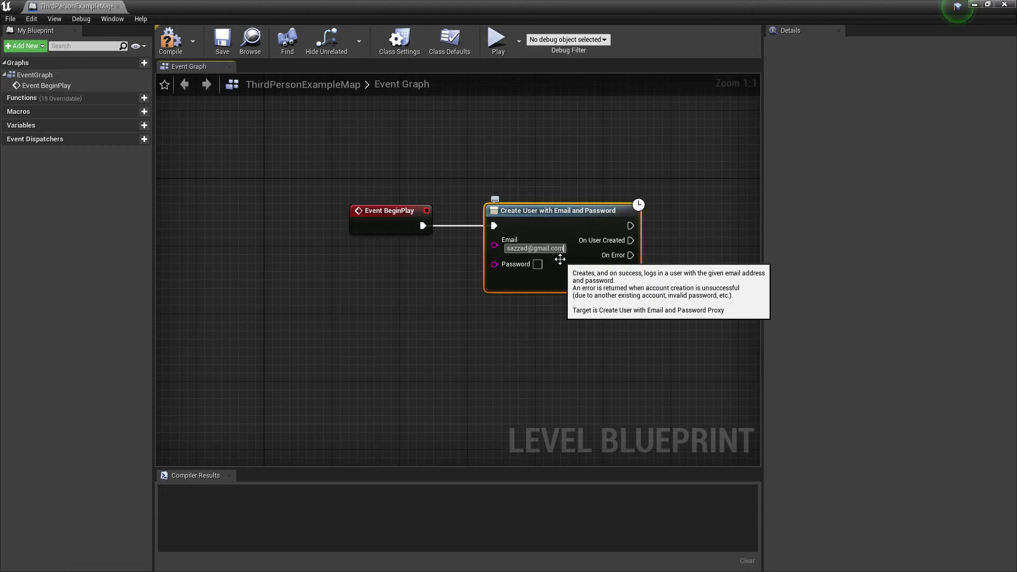
pyautogui.click(537, 264)
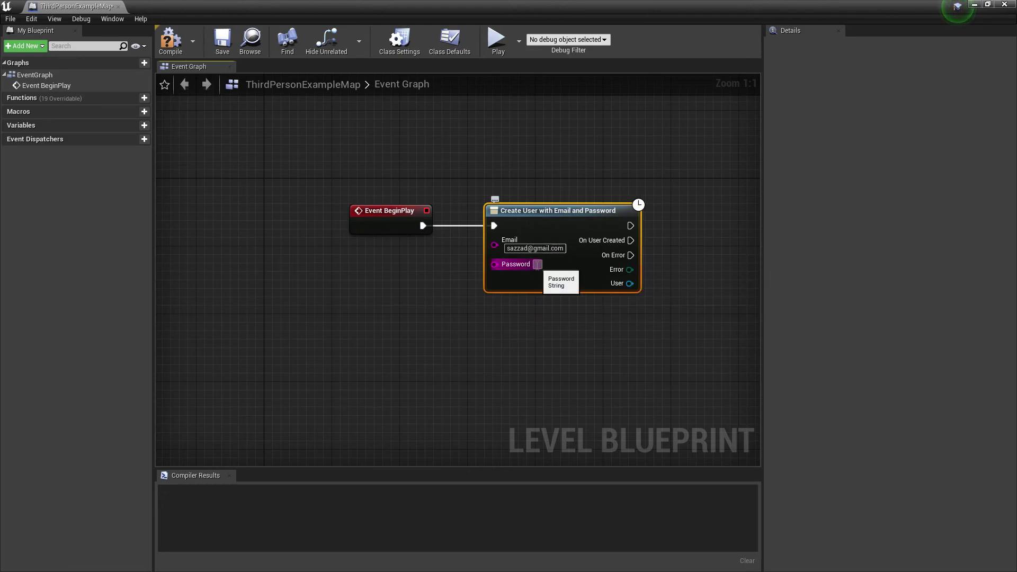
pyautogui.write('123456789')
pyautogui.press('Return')
# Connect a Print String node printing 'Done' to On User Created.
pyautogui.moveTo(628, 269); pyautogui.dragTo(464, 268, button='right')
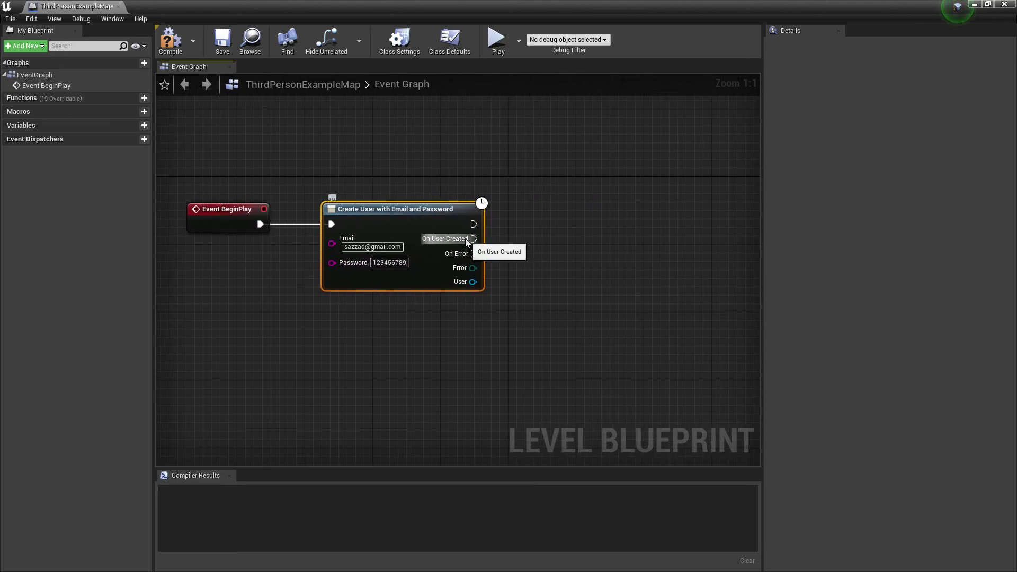
pyautogui.moveTo(465, 238); pyautogui.dragTo(535, 241)
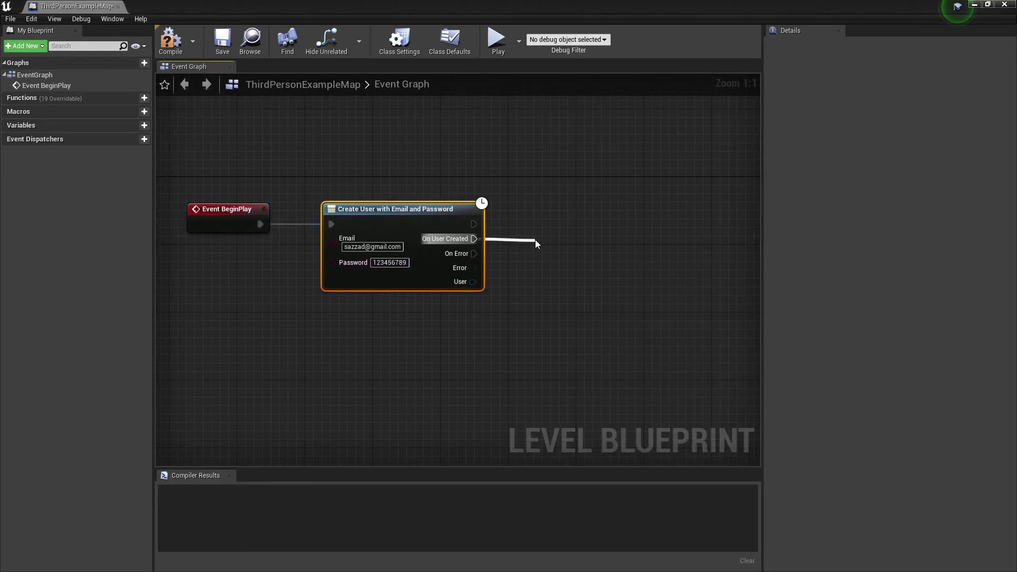
pyautogui.click(587, 272)
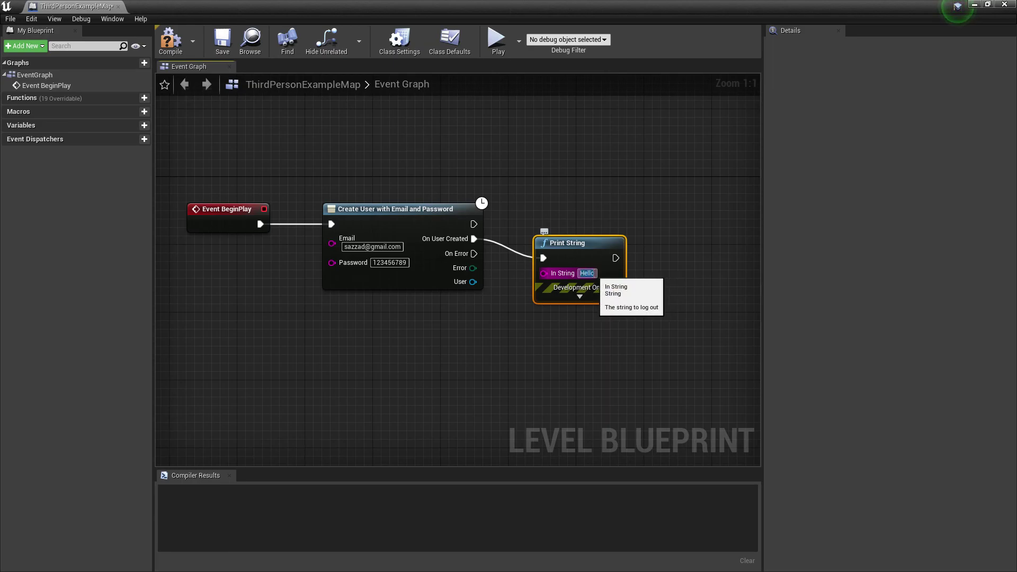
pyautogui.write('Done')
pyautogui.press('Return')
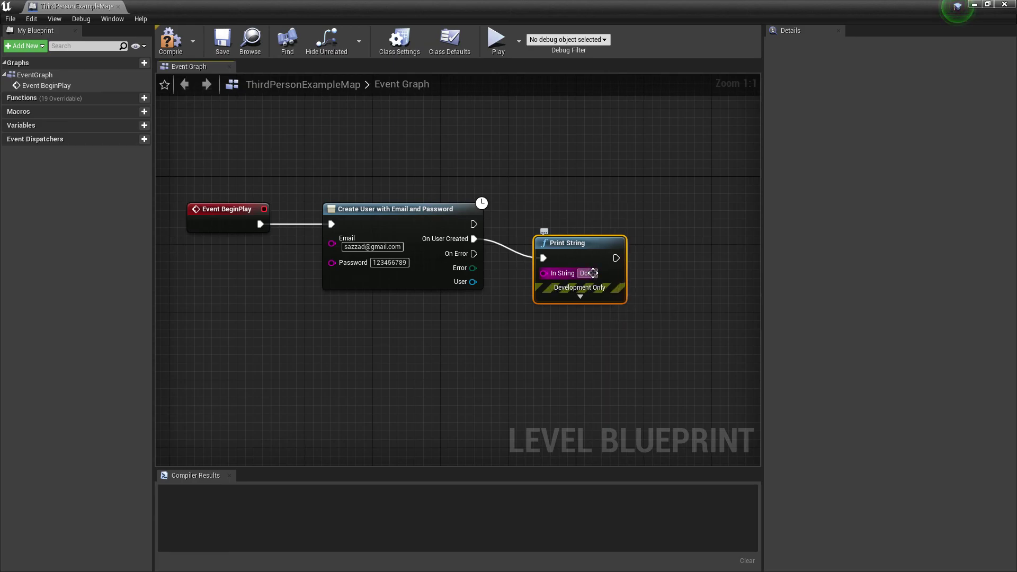
pyautogui.moveTo(590, 270); pyautogui.dragTo(599, 253)
# Compile and save the level blueprint, then play the level and stop it.
pyautogui.click(170, 41)
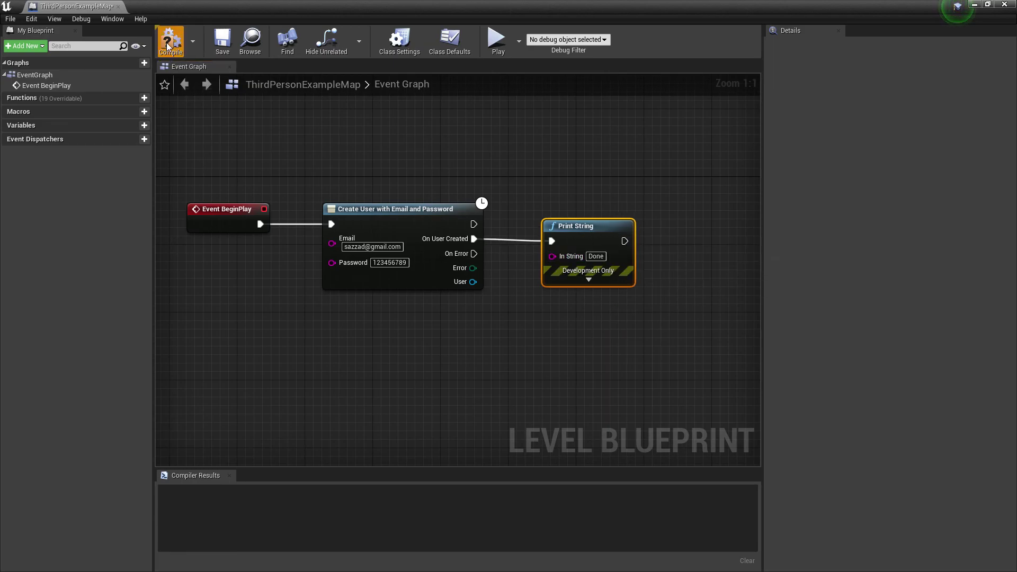
pyautogui.click(222, 40)
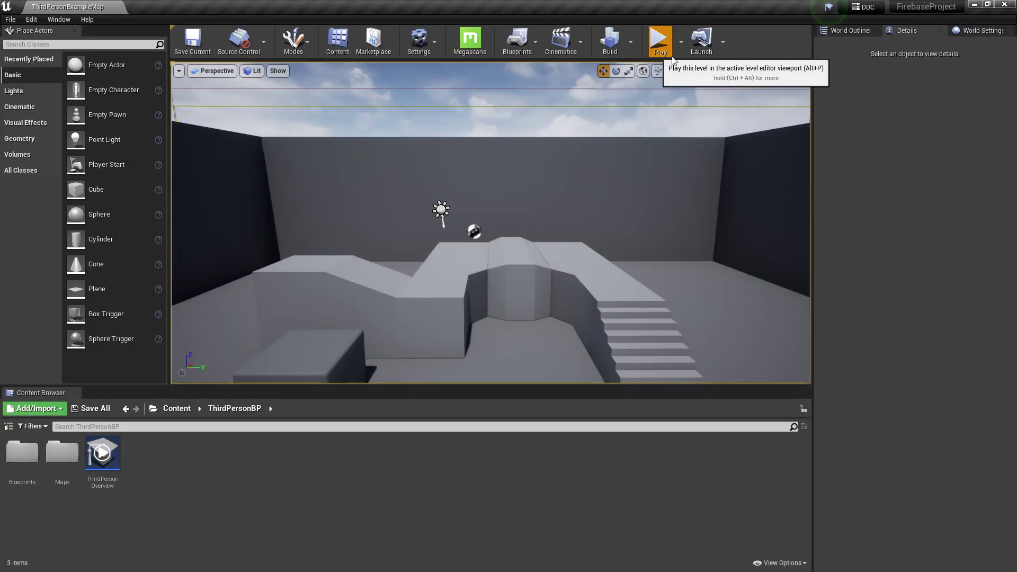
pyautogui.click(659, 40)
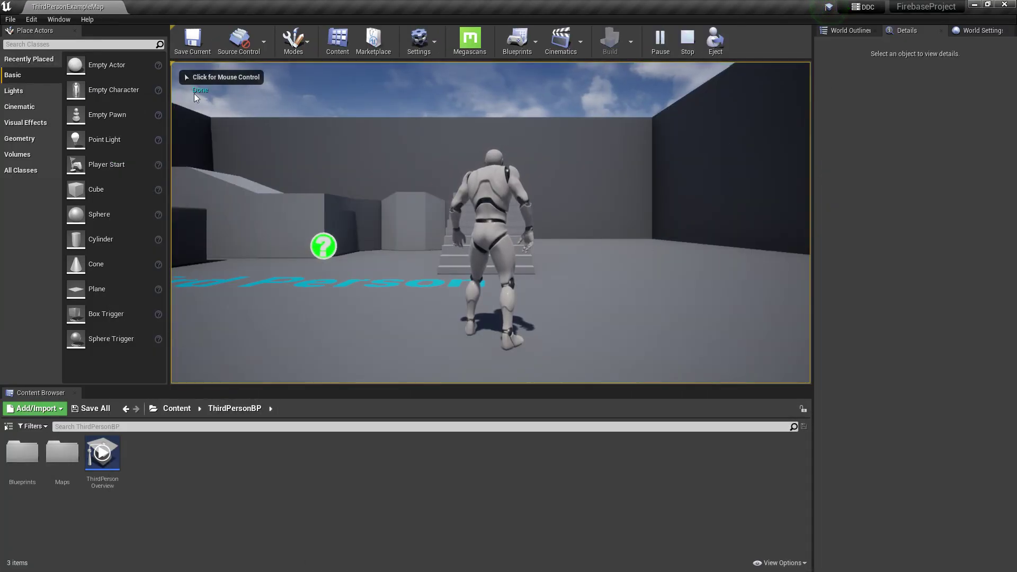
pyautogui.press('Escape')
pyautogui.press('super')
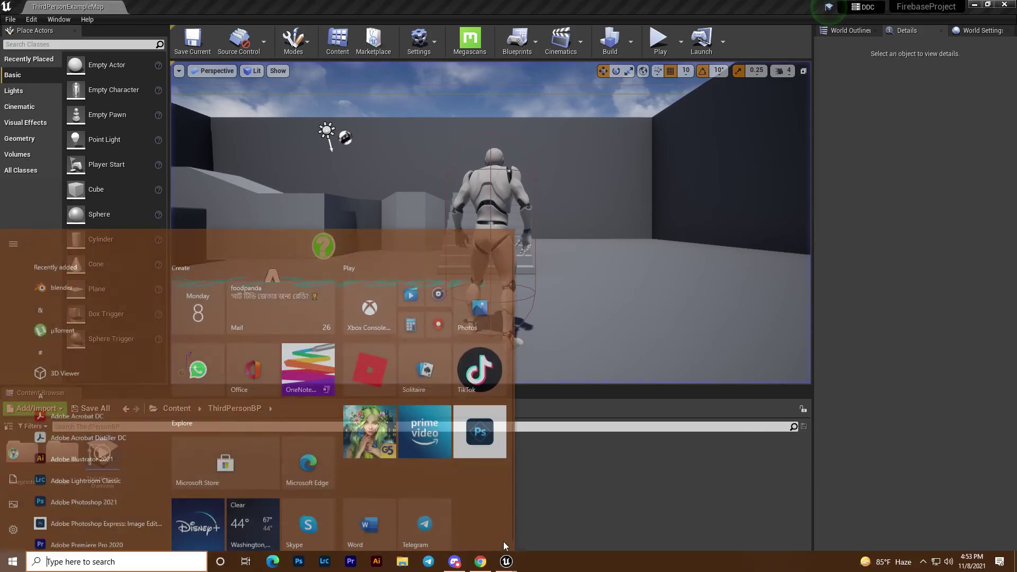
# Reload the Firebase Authentication Users table to reveal the new email/password user.
pyautogui.click(486, 560)
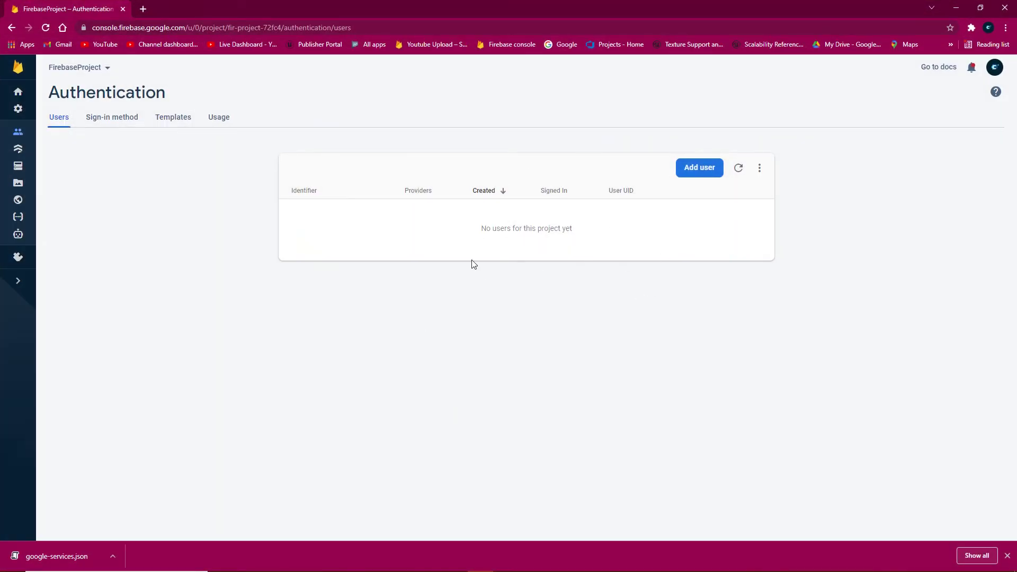
pyautogui.click(739, 168)
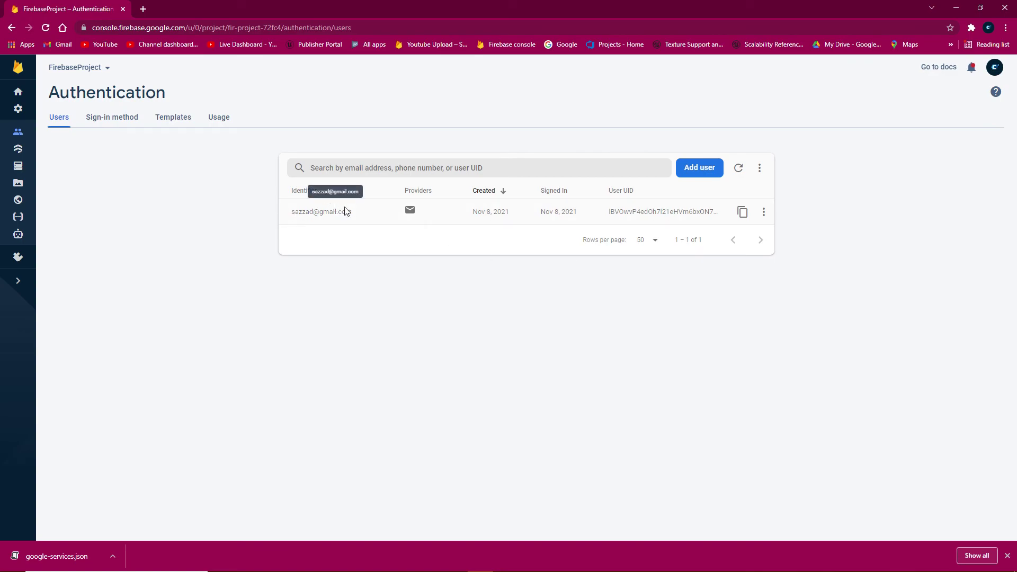
pyautogui.moveTo(351, 210); pyautogui.dragTo(291, 212)
pyautogui.click(406, 291)
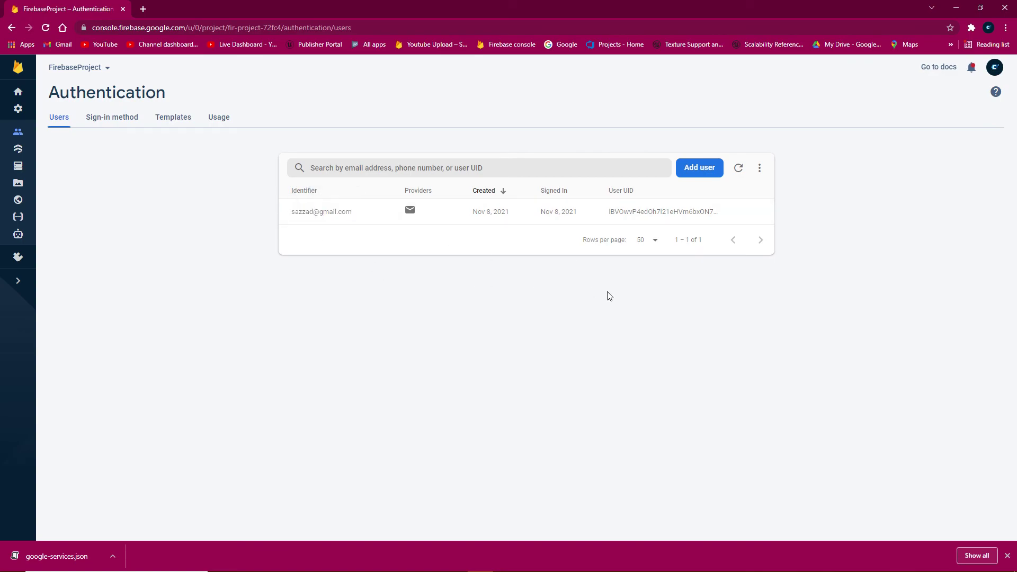